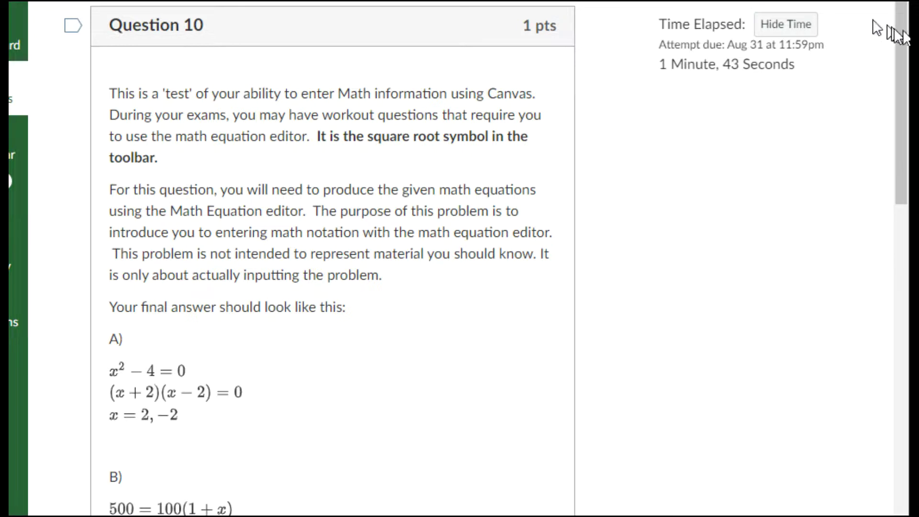
Highlight the instructions on entering math with the equation editor and the square root note
{"action": "scroll", "coordinate": [898, 42], "scroll_direction": "down", "scroll_amount": 1}
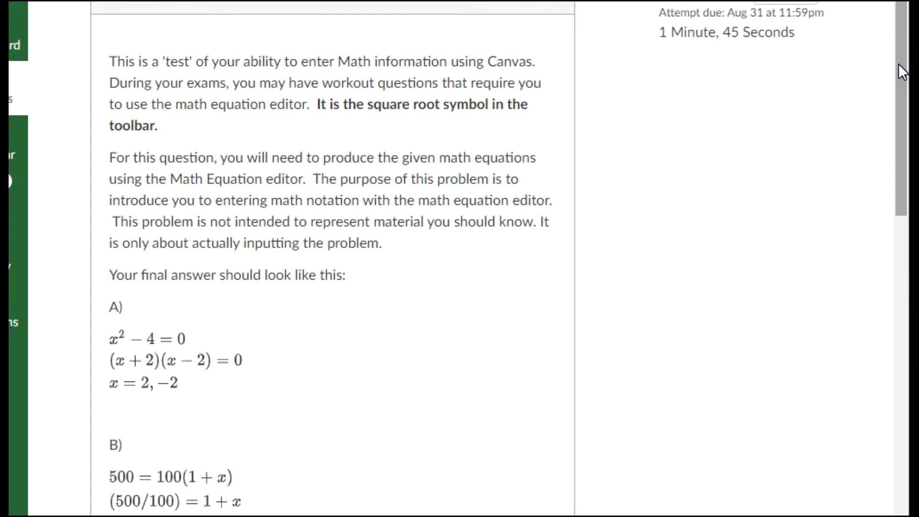
{"action": "left_click_drag", "start_coordinate": [153, 62], "coordinate": [434, 61]}
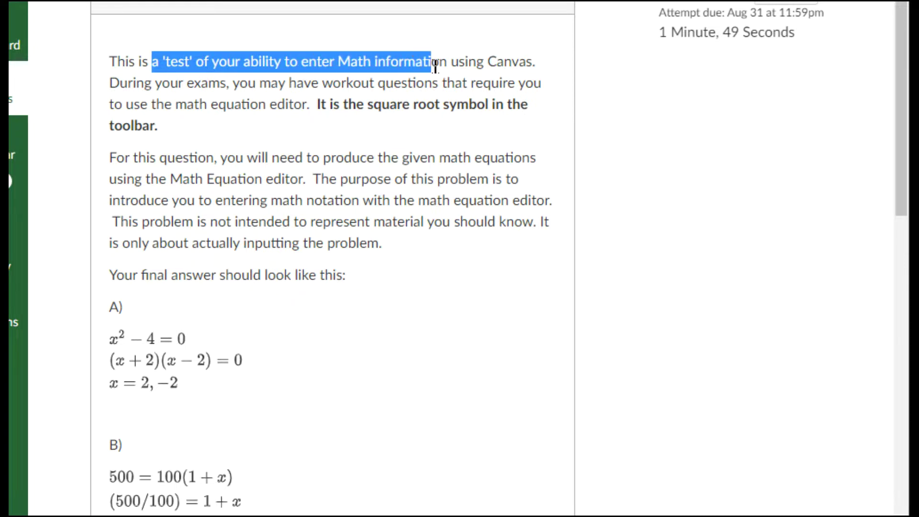
{"action": "left_click", "coordinate": [318, 62]}
{"action": "left_click_drag", "start_coordinate": [302, 61], "coordinate": [374, 58]}
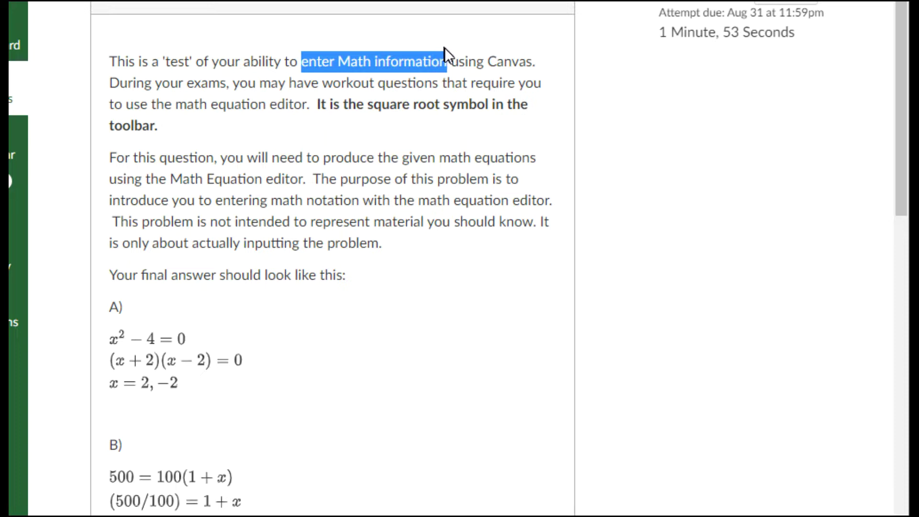
{"action": "left_click_drag", "start_coordinate": [444, 47], "coordinate": [451, 58]}
{"action": "left_click", "coordinate": [481, 74]}
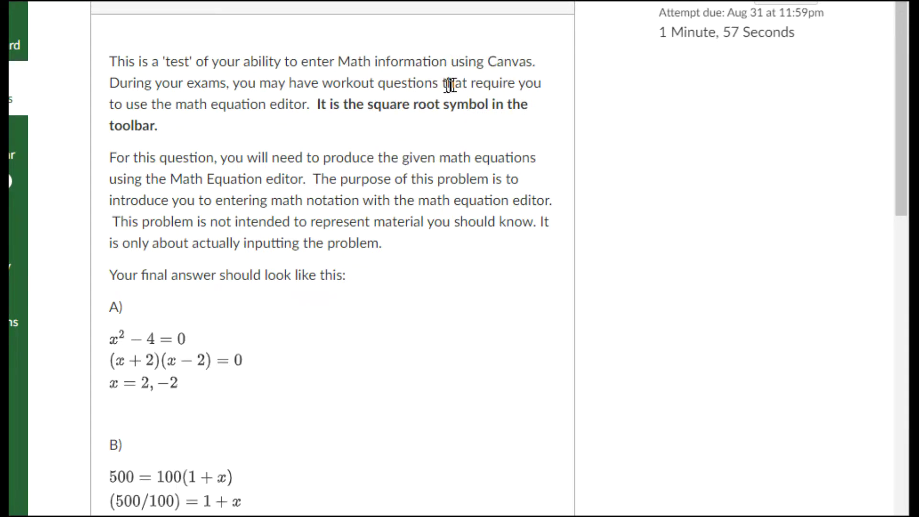
{"action": "left_click_drag", "start_coordinate": [462, 83], "coordinate": [315, 103]}
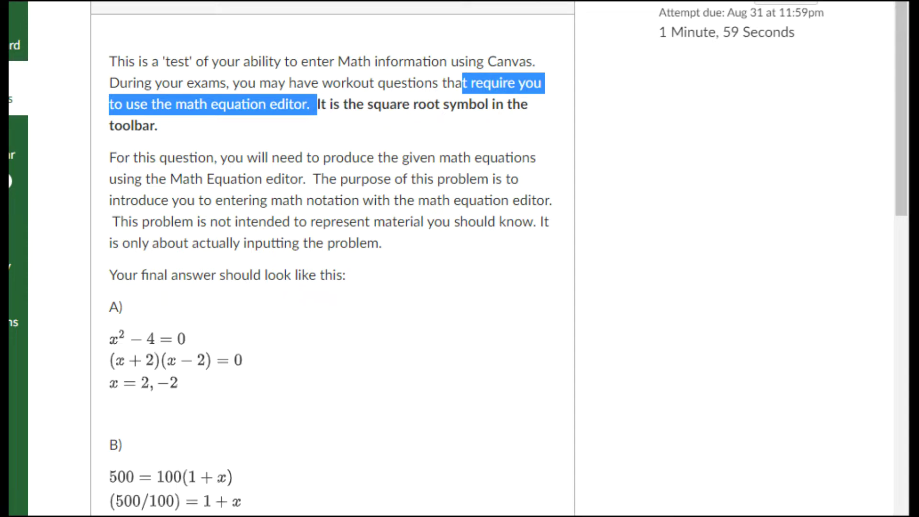
{"action": "left_click", "coordinate": [343, 130]}
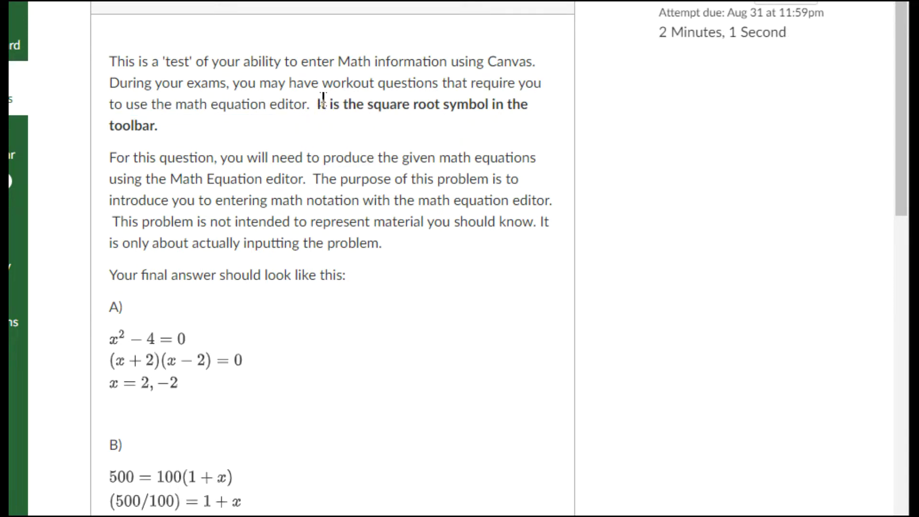
{"action": "left_click_drag", "start_coordinate": [319, 103], "coordinate": [355, 125]}
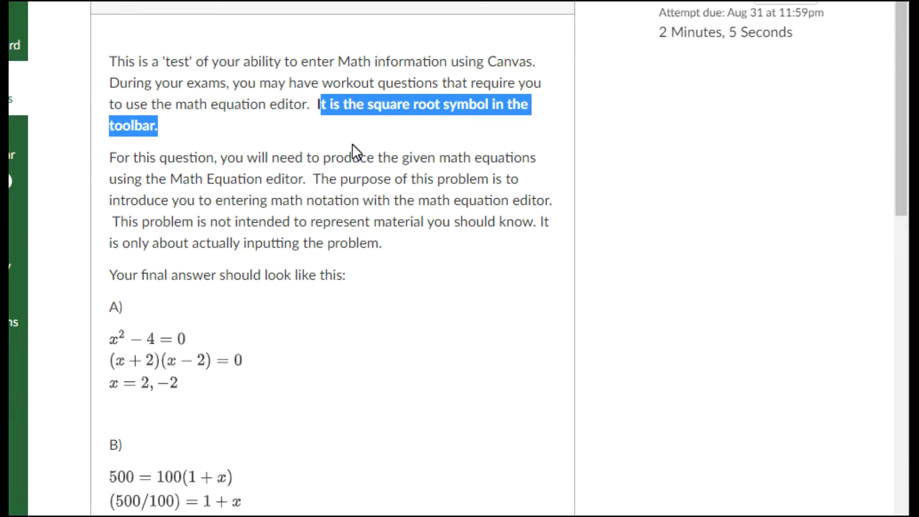
{"action": "left_click", "coordinate": [351, 143]}
Highlight the instruction to reproduce the given equations, then scroll past examples A–D to the answer box
{"action": "scroll", "coordinate": [328, 168], "scroll_direction": "down", "scroll_amount": 2}
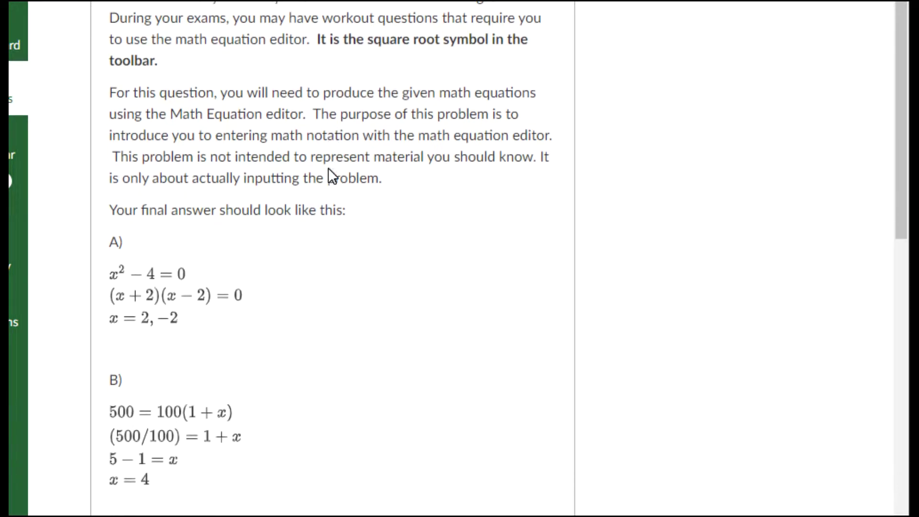
{"action": "scroll", "coordinate": [329, 168], "scroll_direction": "down", "scroll_amount": 1}
{"action": "left_click_drag", "start_coordinate": [110, 71], "coordinate": [206, 86]}
{"action": "left_click", "coordinate": [225, 86]}
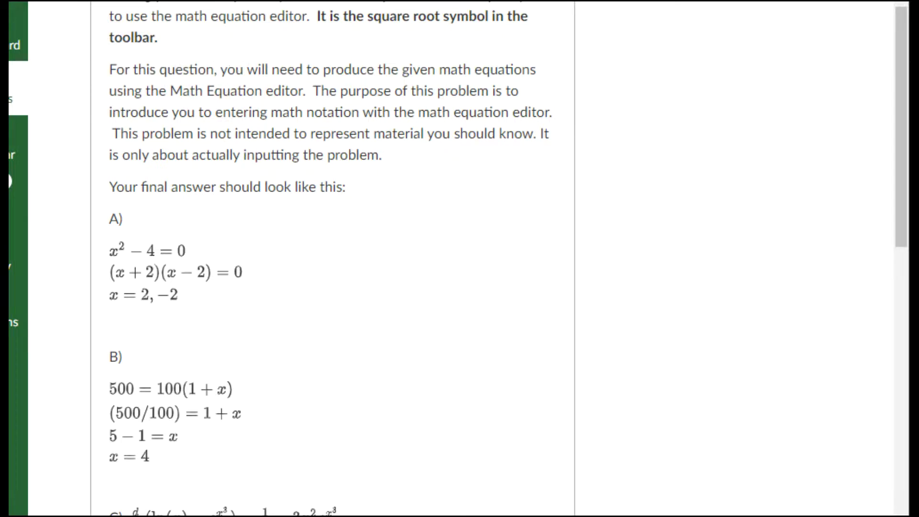
{"action": "left_click_drag", "start_coordinate": [320, 70], "coordinate": [303, 95]}
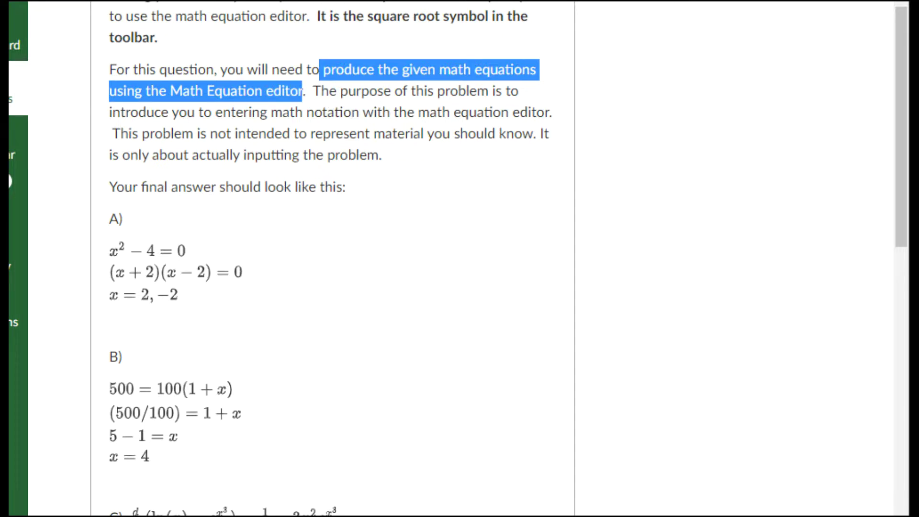
{"action": "left_click", "coordinate": [361, 231]}
{"action": "scroll", "coordinate": [361, 228], "scroll_direction": "down", "scroll_amount": 4}
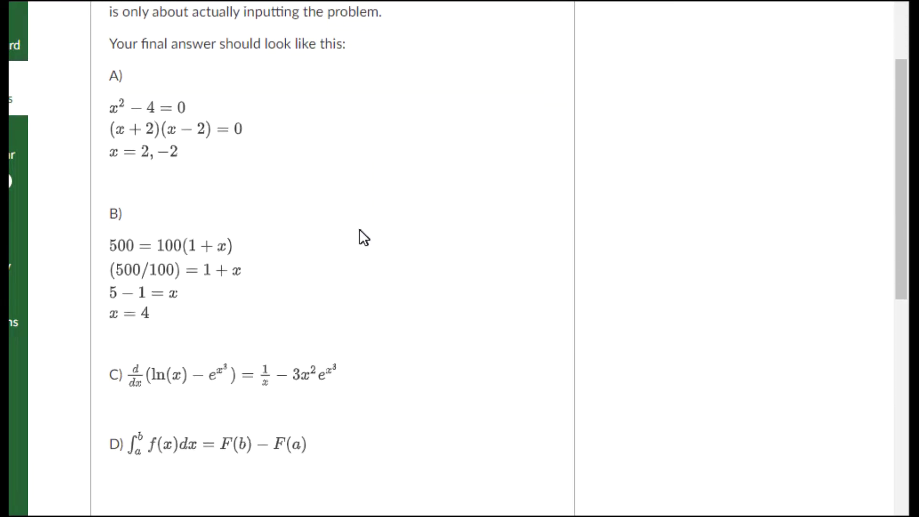
{"action": "scroll", "coordinate": [364, 237], "scroll_direction": "down", "scroll_amount": 2}
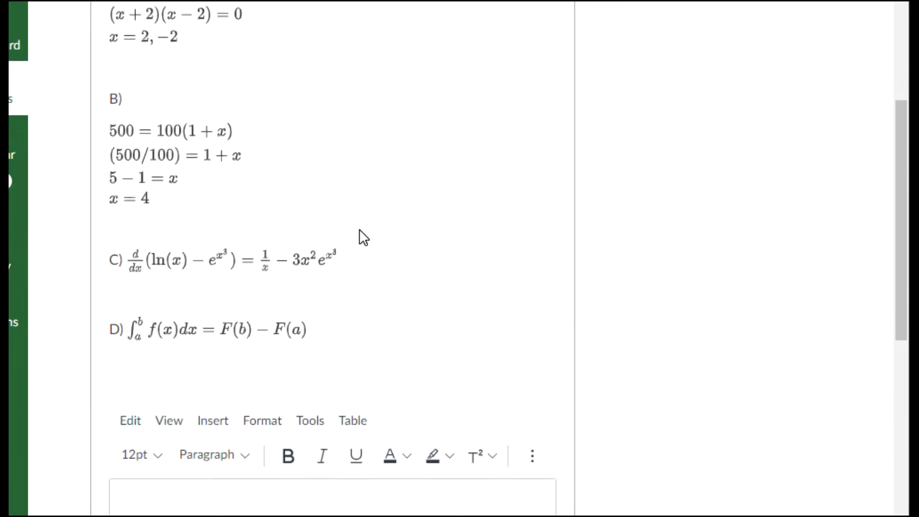
{"action": "scroll", "coordinate": [360, 231], "scroll_direction": "down", "scroll_amount": 3}
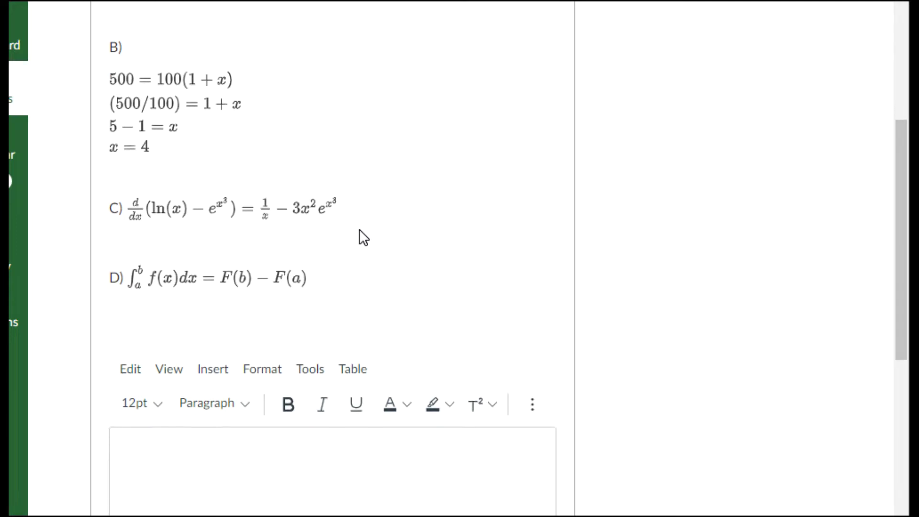
{"action": "scroll", "coordinate": [354, 237], "scroll_direction": "down", "scroll_amount": 2}
Type the label A) in the answer box and start an empty line beneath it
{"action": "left_click", "coordinate": [272, 293]}
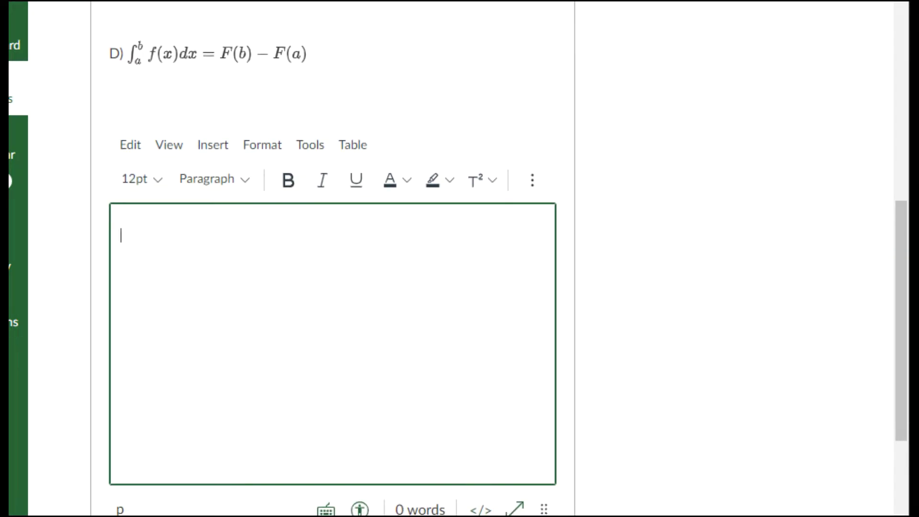
{"action": "type", "text": "A"}
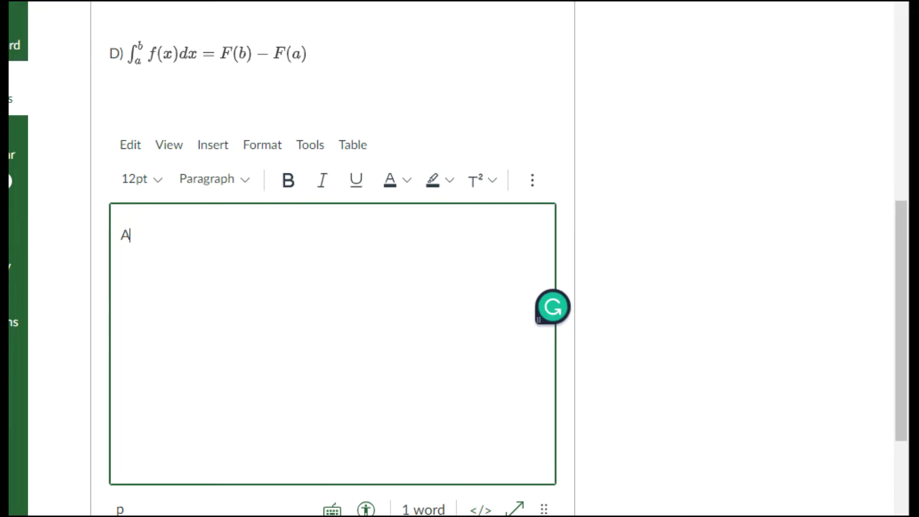
{"action": "type", "text": "0)"}
{"action": "scroll", "coordinate": [342, 216], "scroll_direction": "up", "scroll_amount": 5}
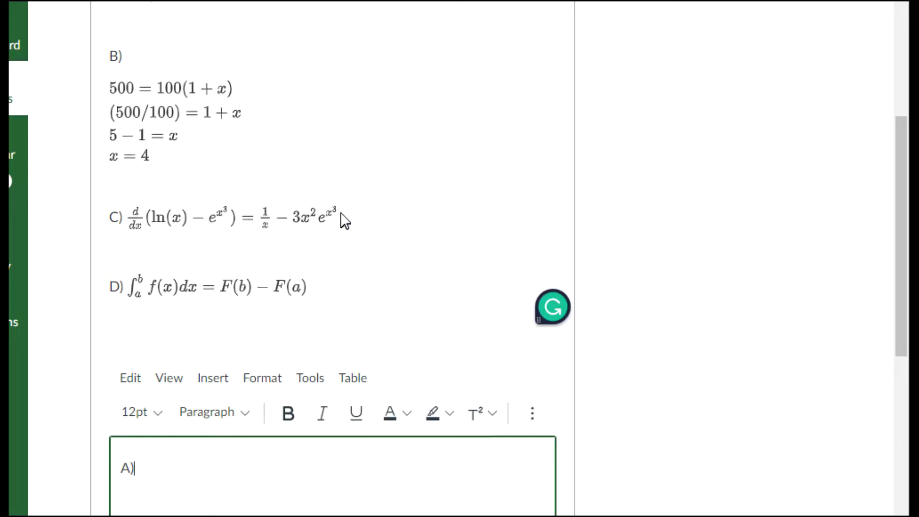
{"action": "scroll", "coordinate": [169, 43], "scroll_direction": "up", "scroll_amount": 1}
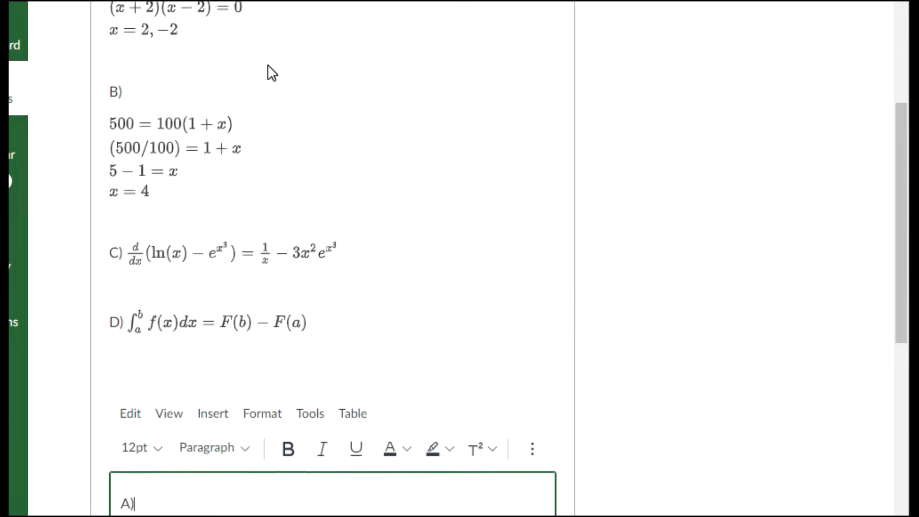
{"action": "scroll", "coordinate": [268, 65], "scroll_direction": "up", "scroll_amount": 2}
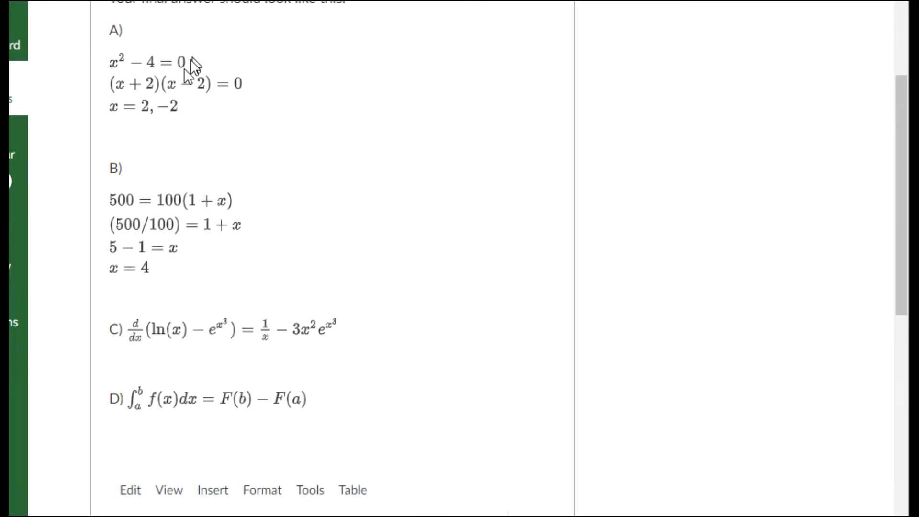
{"action": "scroll", "coordinate": [119, 72], "scroll_direction": "up", "scroll_amount": 1}
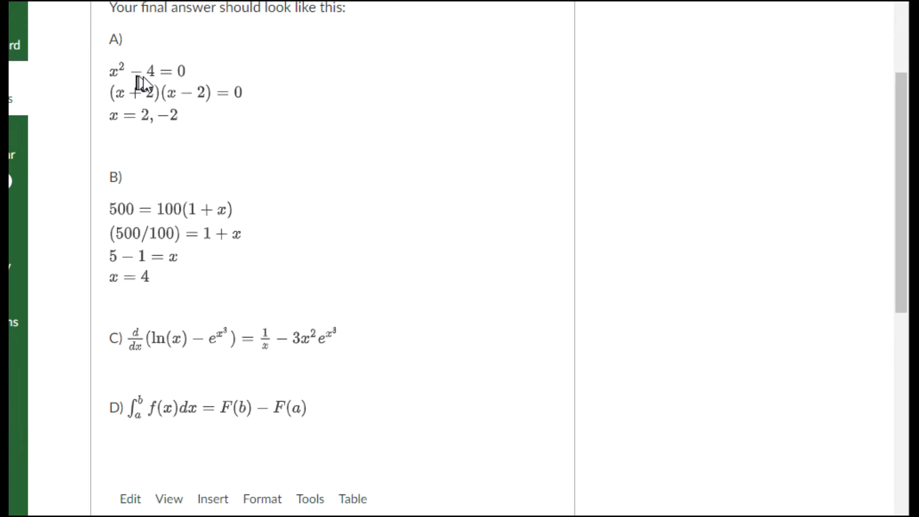
{"action": "scroll", "coordinate": [261, 266], "scroll_direction": "down", "scroll_amount": 5}
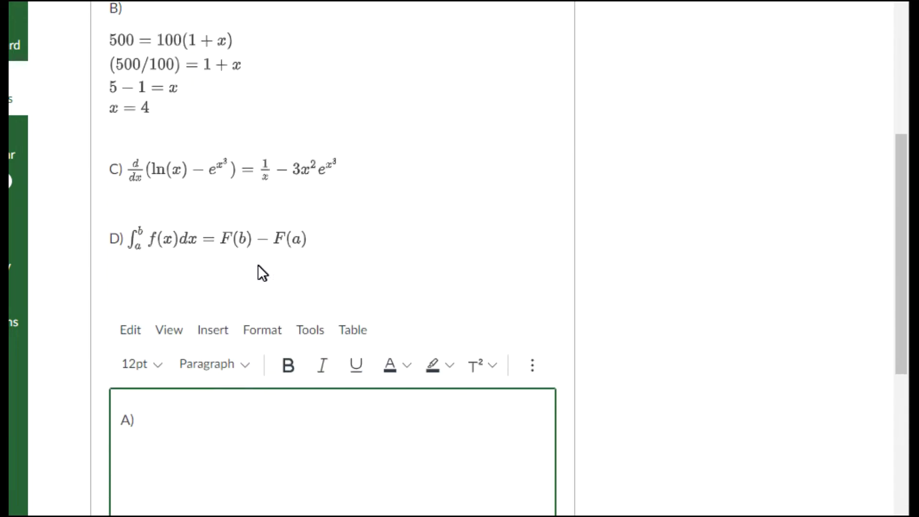
{"action": "key", "text": "Return"}
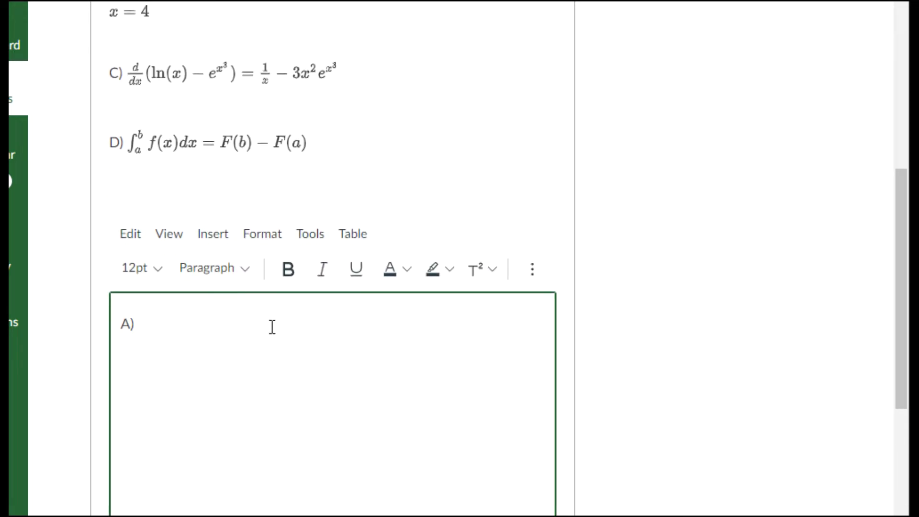
{"action": "scroll", "coordinate": [271, 326], "scroll_direction": "down", "scroll_amount": 3}
{"action": "scroll", "coordinate": [429, 222], "scroll_direction": "up", "scroll_amount": 1}
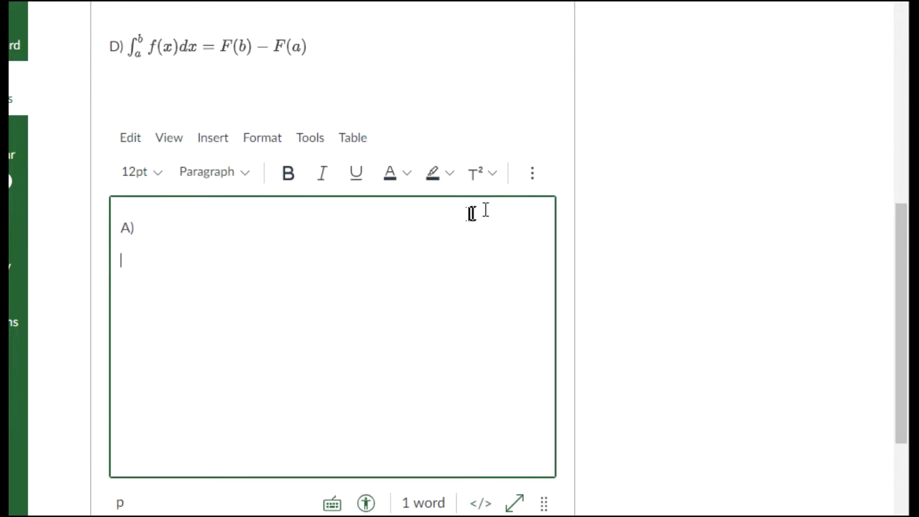
Insert x² − 4 = 0 under A) with the Equation Editor, typed as x^2-4=0
{"action": "left_click", "coordinate": [533, 184]}
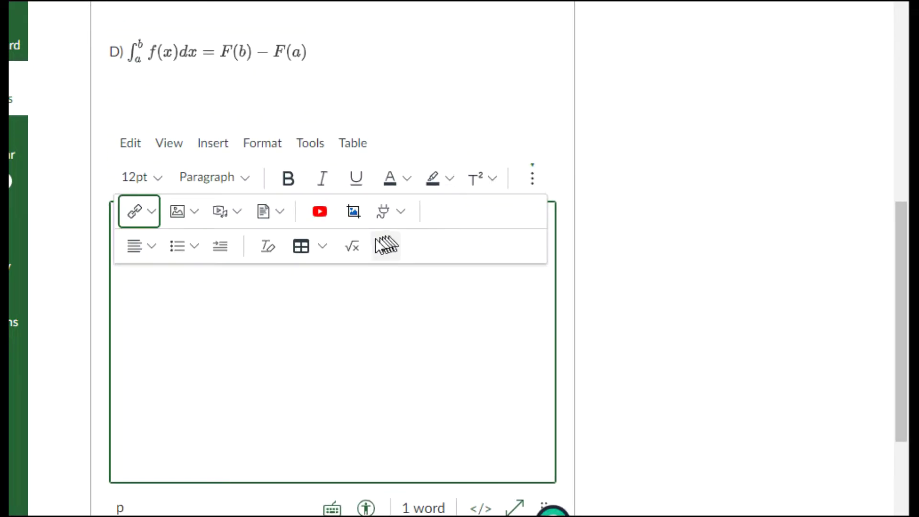
{"action": "left_click", "coordinate": [351, 250]}
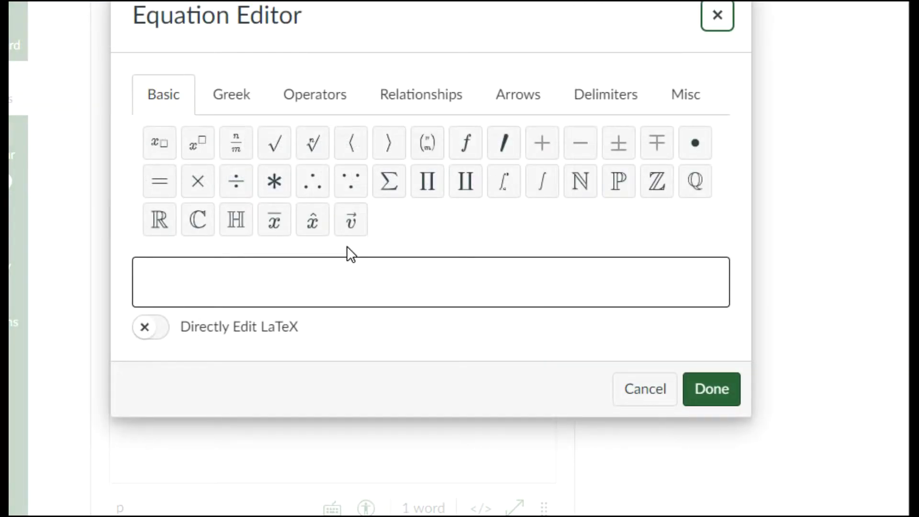
{"action": "left_click", "coordinate": [365, 289]}
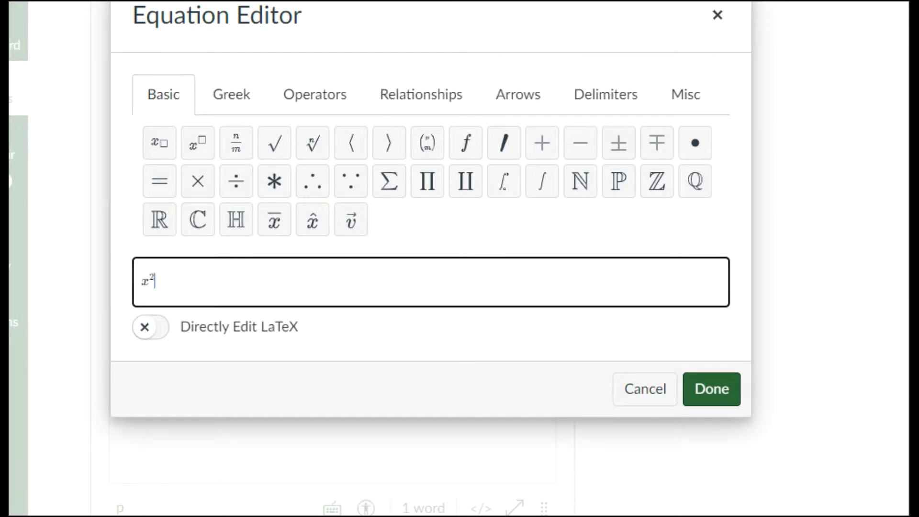
{"action": "type", "text": "x^2-4=0"}
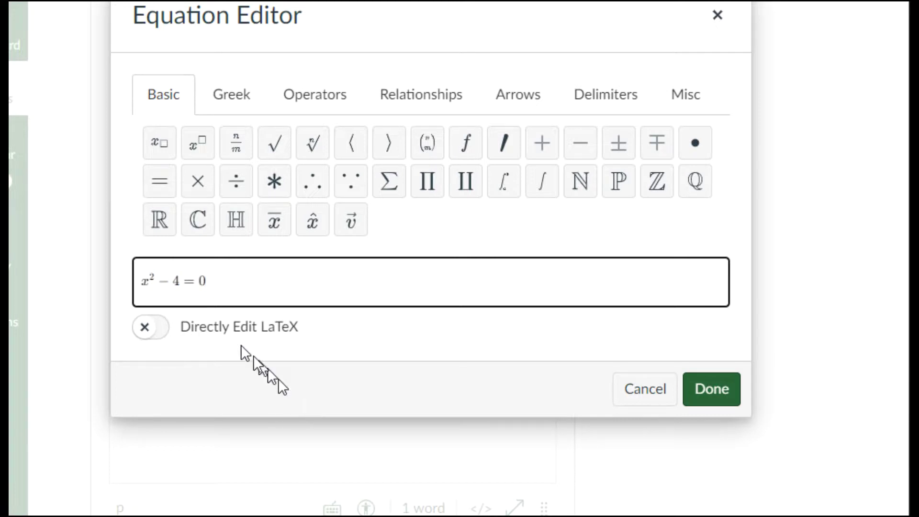
{"action": "left_click", "coordinate": [154, 277]}
{"action": "left_click", "coordinate": [705, 397]}
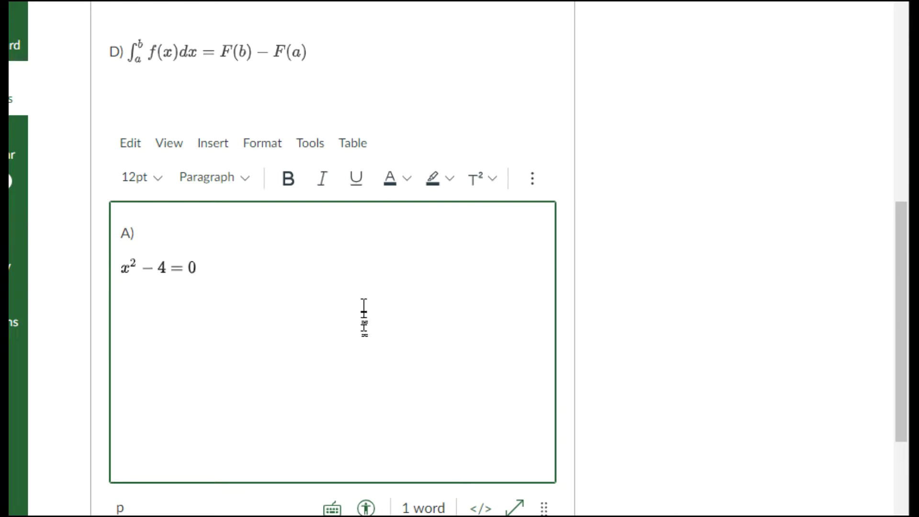
Delete the stray plain text and trailing space typed after the x² − 4 = 0 equation
{"action": "left_click", "coordinate": [360, 280]}
{"action": "left_click", "coordinate": [381, 317]}
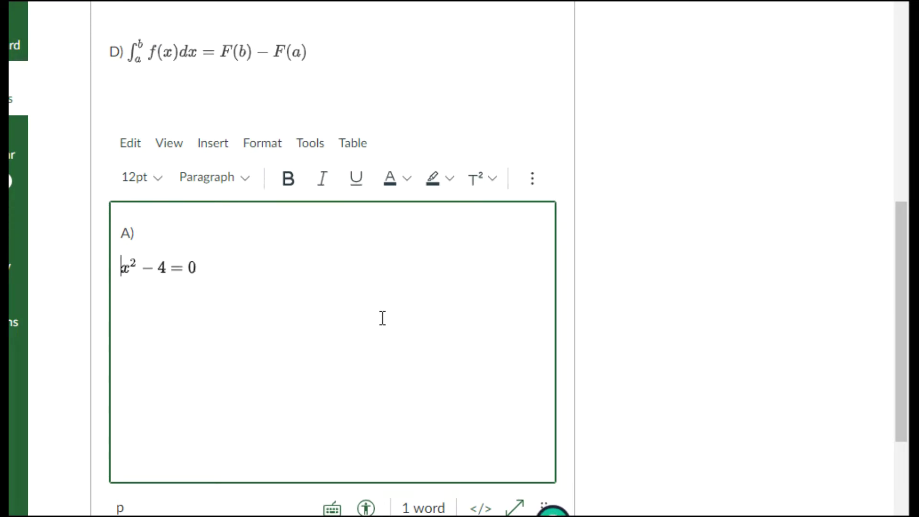
{"action": "left_click", "coordinate": [317, 261]}
{"action": "type", "text": "x"}
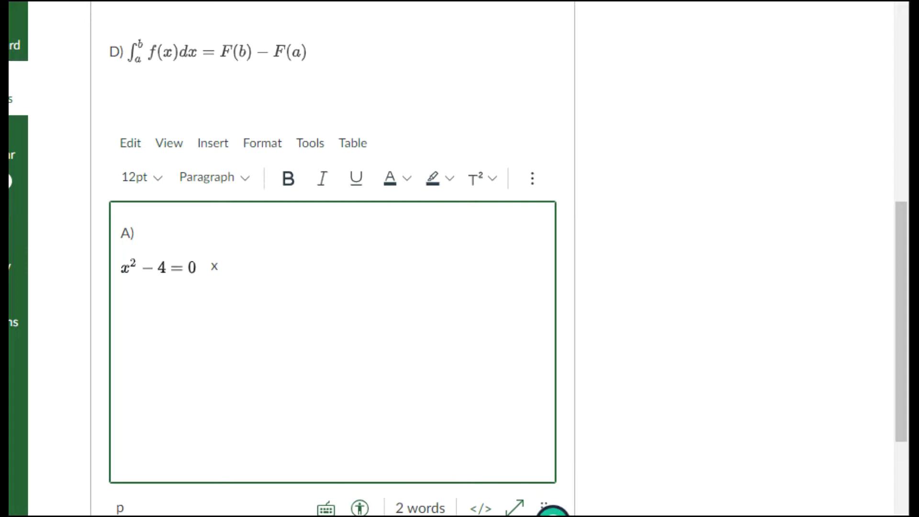
{"action": "type", "text": " shift+6"}
{"action": "key", "text": "BackSpace"}
{"action": "key", "text": "BackSpace"}
{"action": "key", "text": "BackSpace"}
{"action": "key", "text": "BackSpace"}
{"action": "key", "text": "BackSpace"}
{"action": "key", "text": "BackSpace"}
{"action": "key", "text": "BackSpace"}
{"action": "type", "text": "^ 2 the ri"}
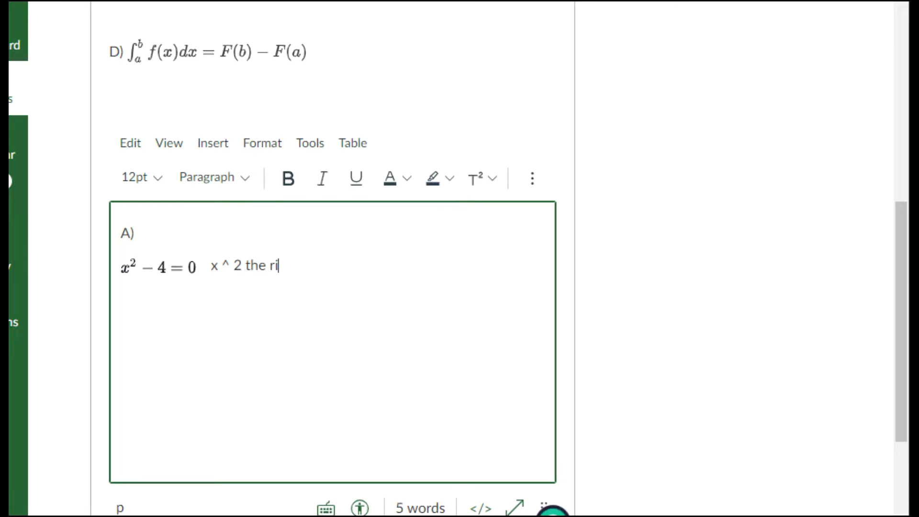
{"action": "type", "text": "ght arrow"}
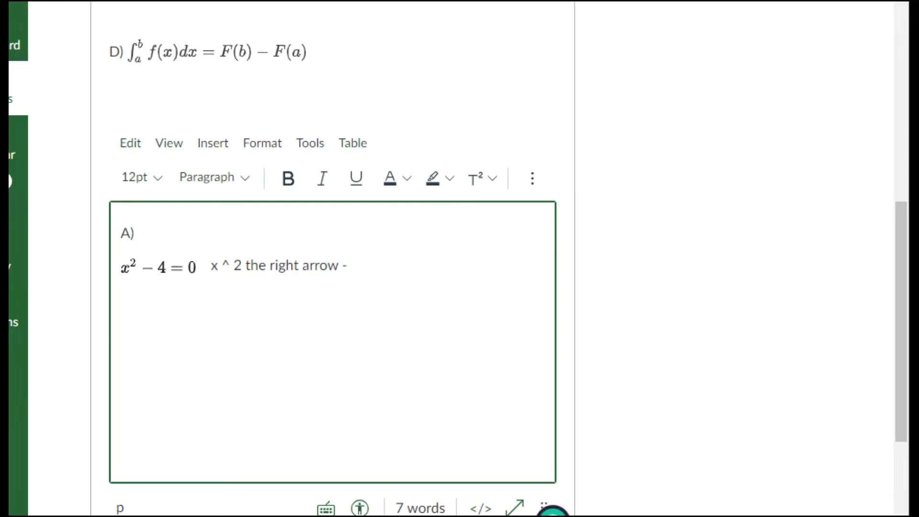
{"action": "type", "text": " - 4 = 0"}
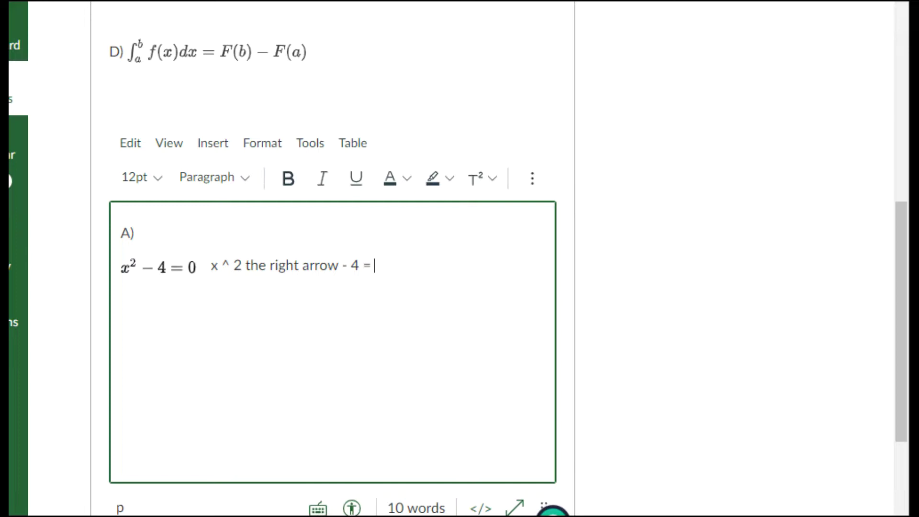
{"action": "key", "text": "BackSpace"}
{"action": "key", "text": "BackSpace"}
{"action": "key", "text": "BackSpace"}
{"action": "key", "text": "BackSpace"}
{"action": "key", "text": "BackSpace"}
{"action": "key", "text": "BackSpace"}
{"action": "key", "text": "BackSpace"}
{"action": "key", "text": "BackSpace"}
{"action": "key", "text": "BackSpace"}
{"action": "key", "text": "BackSpace"}
{"action": "key", "text": "BackSpace"}
{"action": "key", "text": "BackSpace"}
{"action": "key", "text": "BackSpace"}
{"action": "key", "text": "BackSpace"}
{"action": "key", "text": "BackSpace"}
{"action": "key", "text": "BackSpace"}
{"action": "key", "text": "BackSpace"}
{"action": "key", "text": "BackSpace"}
{"action": "key", "text": "BackSpace"}
{"action": "key", "text": "BackSpace"}
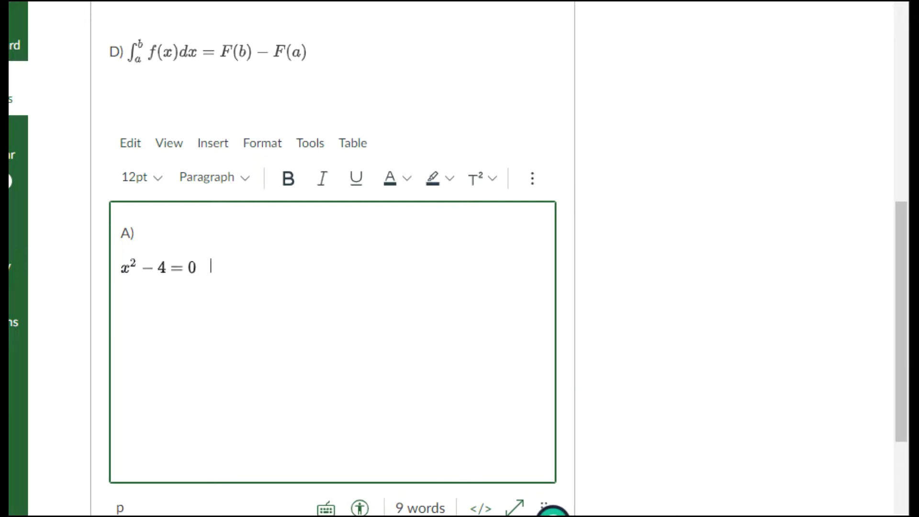
{"action": "key", "text": "BackSpace"}
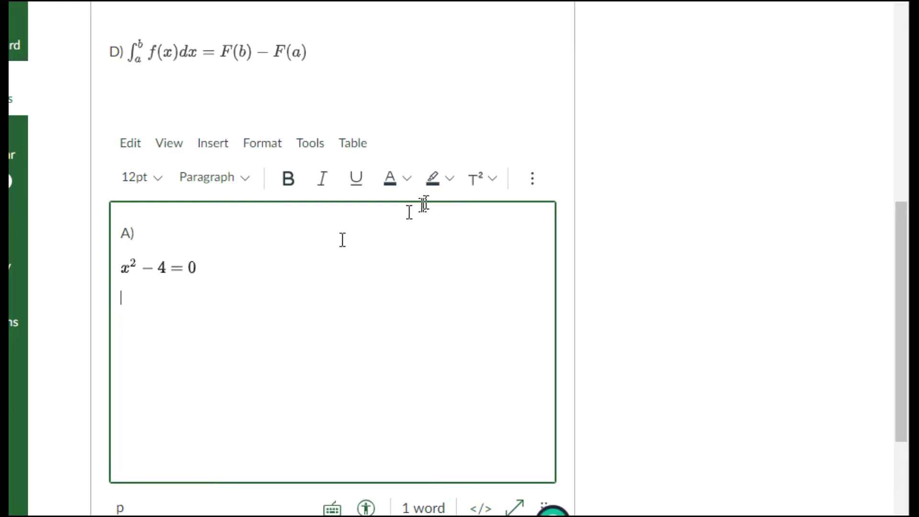
Insert the equation (x − 2)(x + 2) = 0 beneath x² − 4 = 0 with the Equation Editor
{"action": "left_click", "coordinate": [530, 179]}
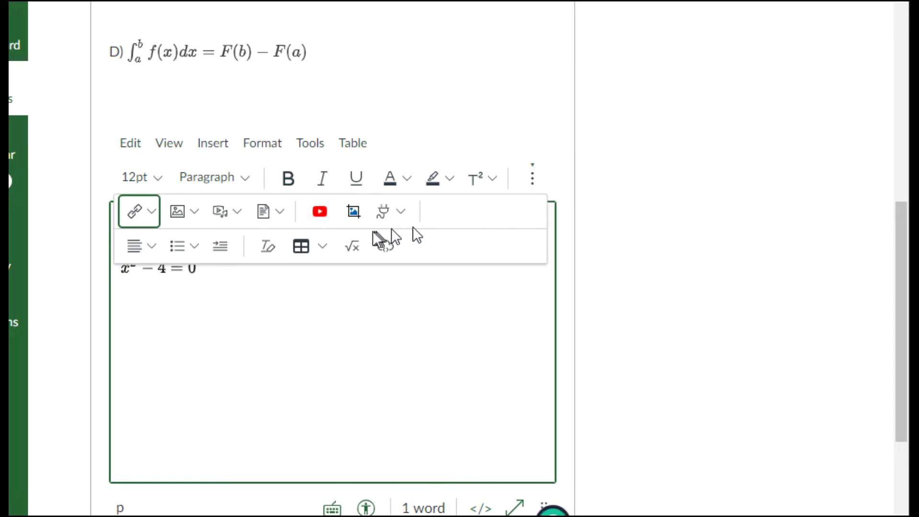
{"action": "left_click", "coordinate": [354, 247]}
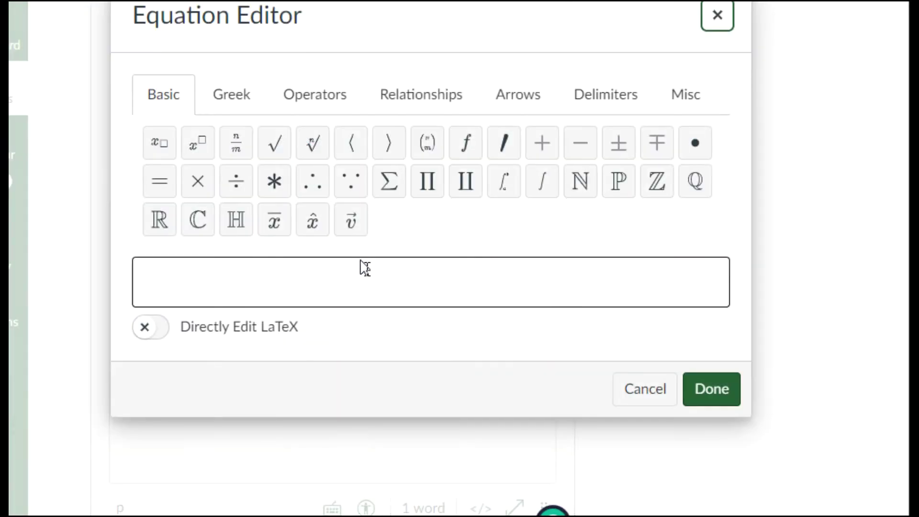
{"action": "left_click", "coordinate": [365, 268]}
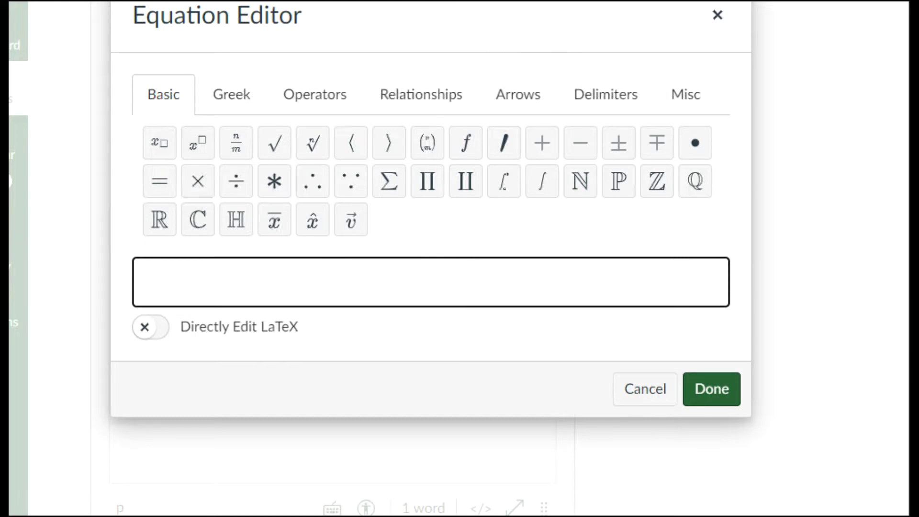
{"action": "type", "text": "(x-2"}
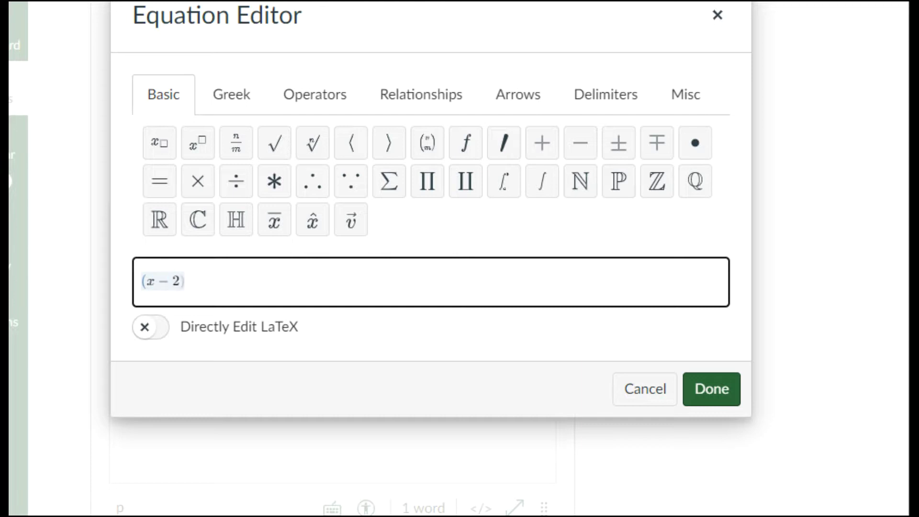
{"action": "type", "text": ")("}
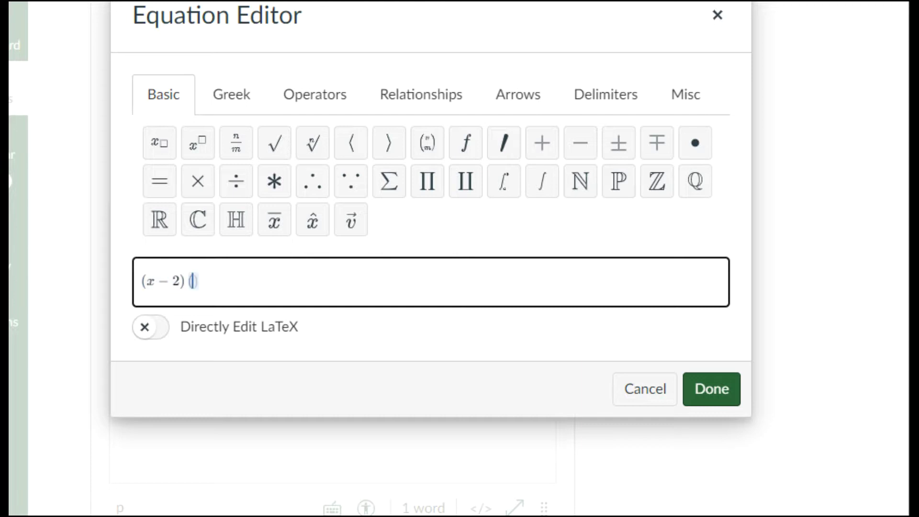
{"action": "type", "text": "x+2)= 0"}
{"action": "left_click", "coordinate": [713, 390]}
On a new line, insert the equation x = 2, −2 and compare it with example A
{"action": "scroll", "coordinate": [713, 385], "scroll_direction": "up", "scroll_amount": 6}
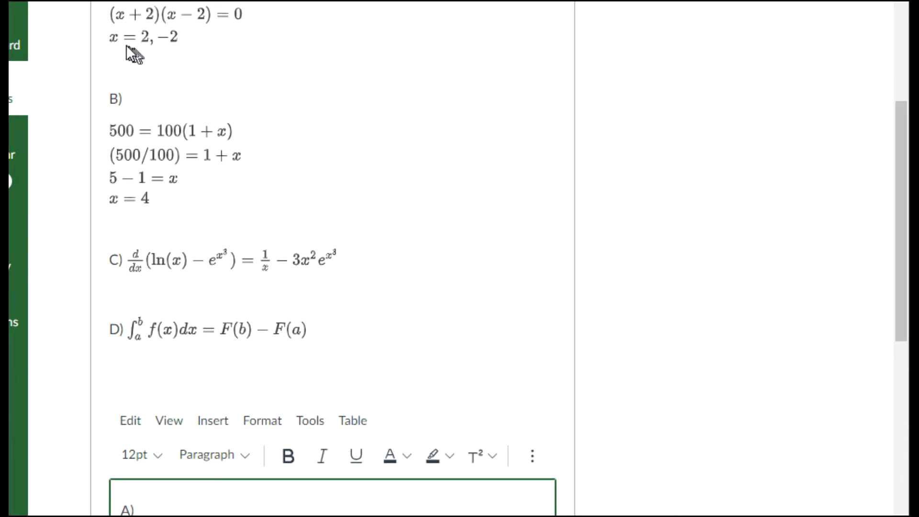
{"action": "scroll", "coordinate": [209, 147], "scroll_direction": "down", "scroll_amount": 3}
{"action": "scroll", "coordinate": [218, 238], "scroll_direction": "down", "scroll_amount": 3}
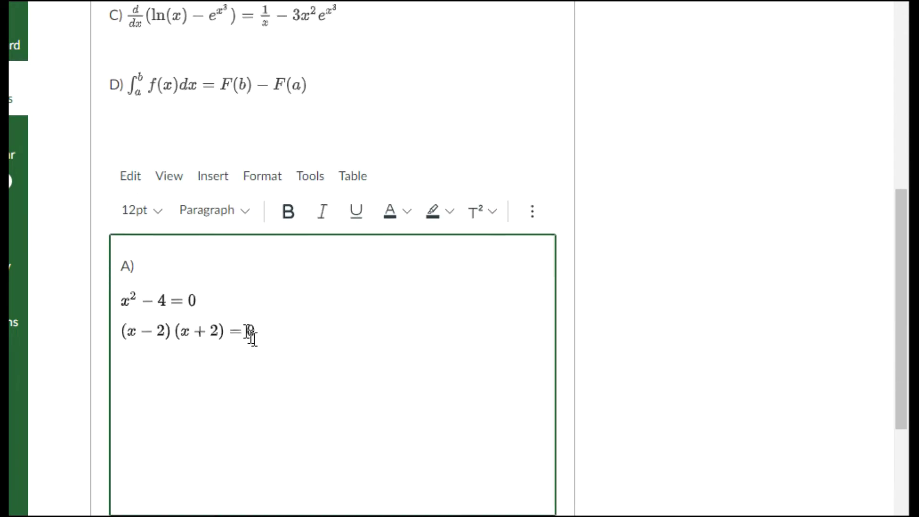
{"action": "key", "text": "Return"}
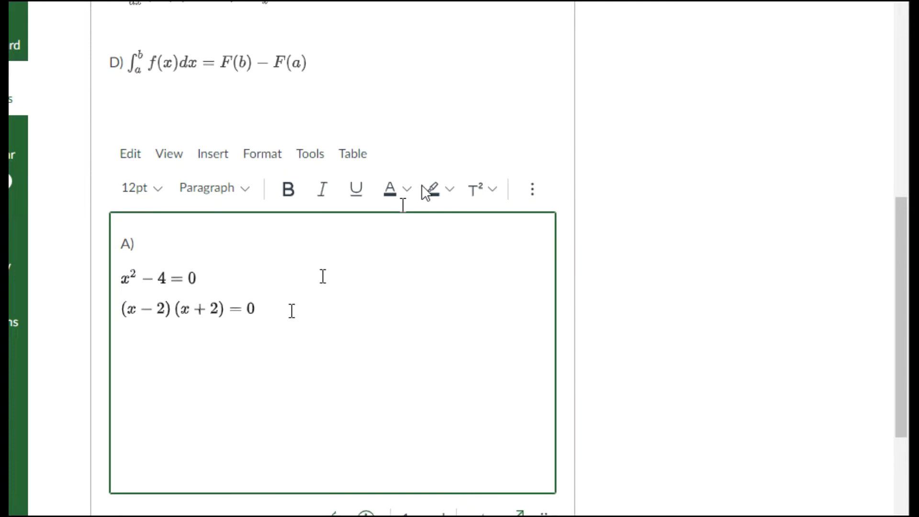
{"action": "left_click", "coordinate": [534, 189]}
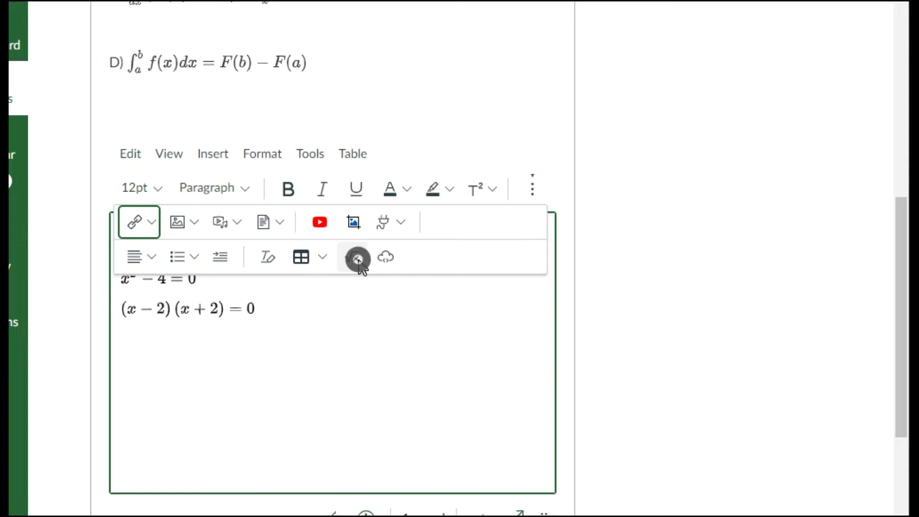
{"action": "left_click", "coordinate": [358, 259]}
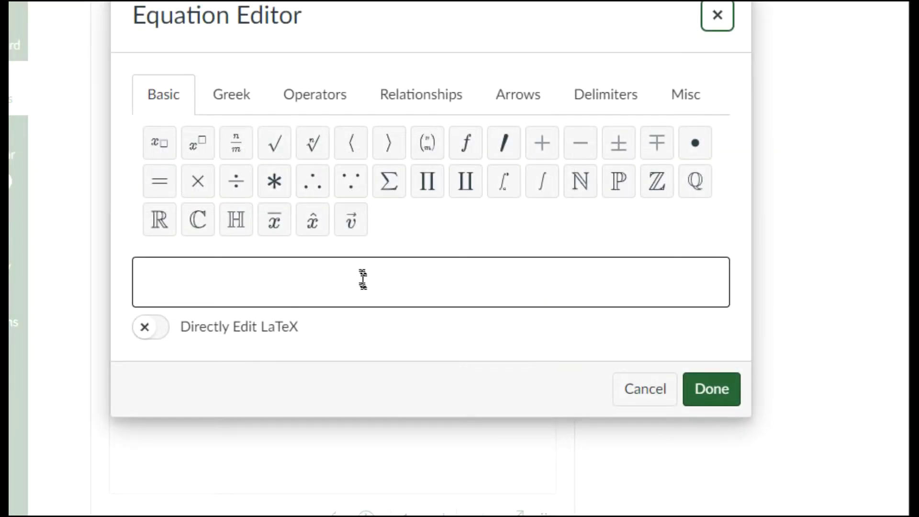
{"action": "left_click", "coordinate": [364, 281]}
{"action": "type", "text": "x="}
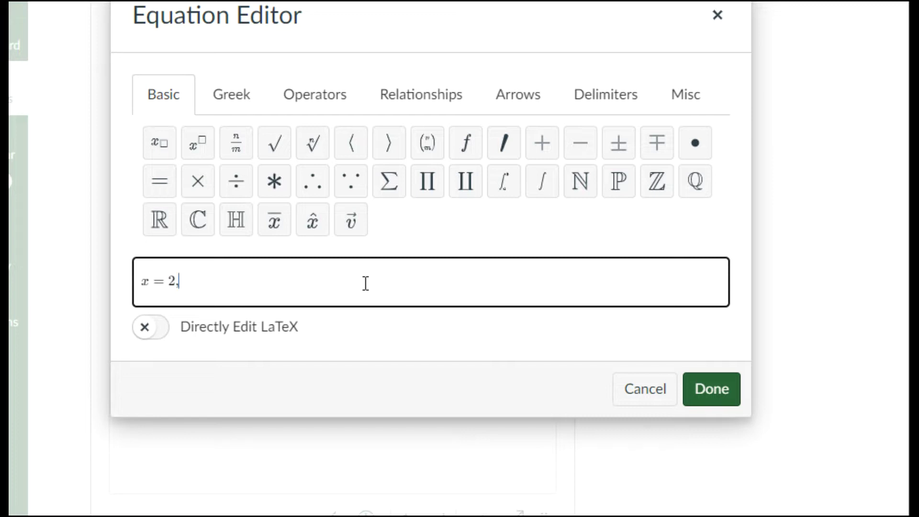
{"action": "type", "text": "2,-2"}
{"action": "left_click", "coordinate": [717, 399]}
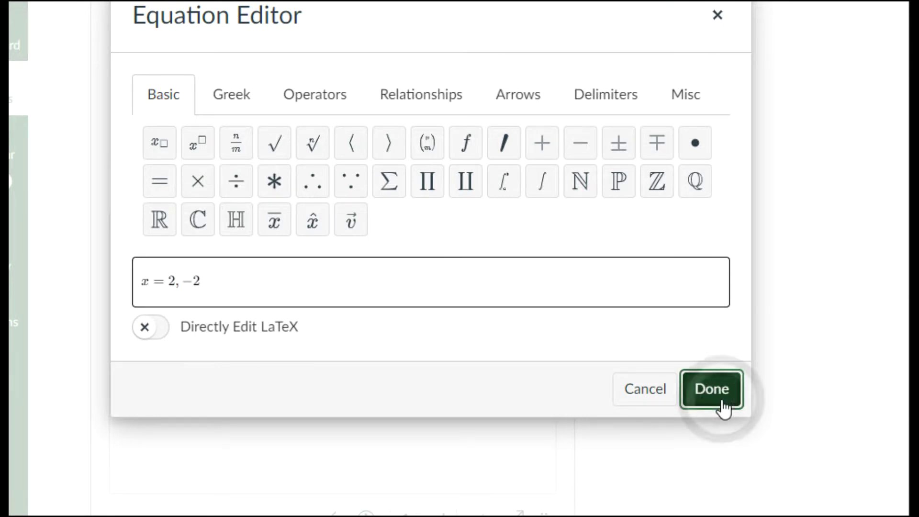
{"action": "scroll", "coordinate": [650, 342], "scroll_direction": "up", "scroll_amount": 8}
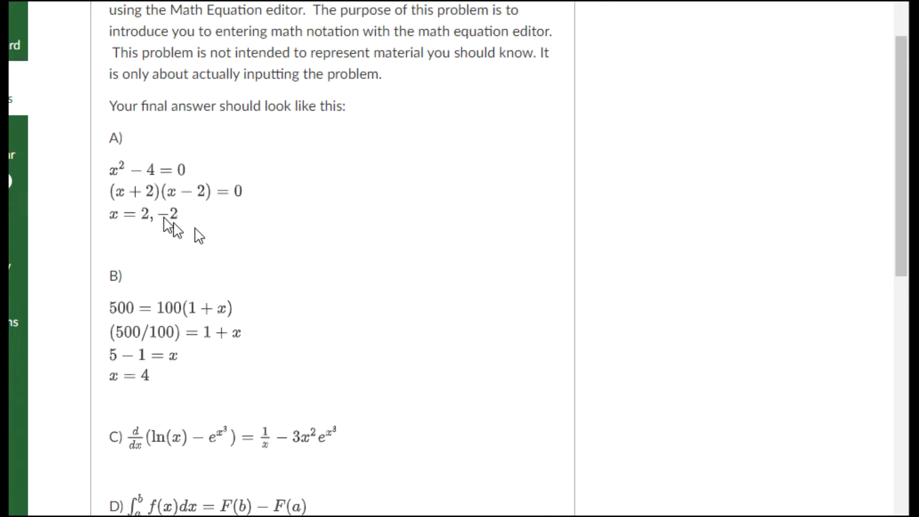
{"action": "scroll", "coordinate": [194, 236], "scroll_direction": "down", "scroll_amount": 7}
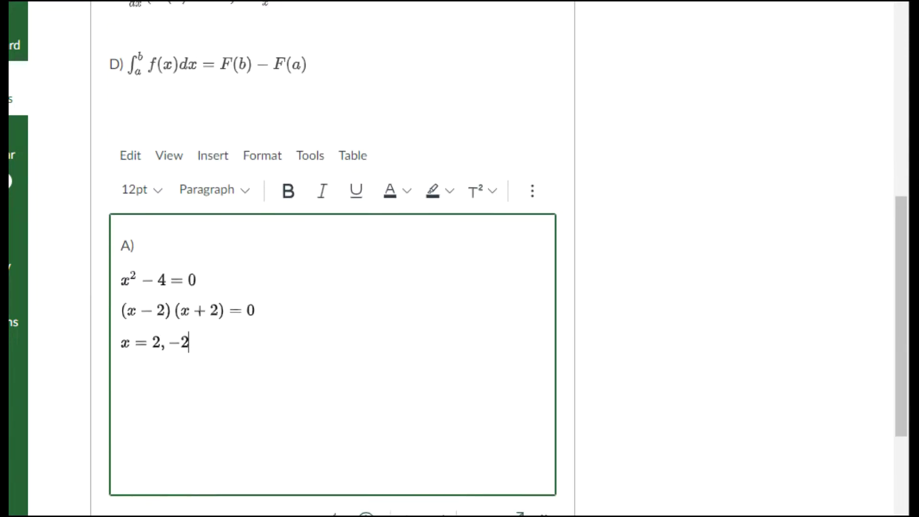
{"action": "scroll", "coordinate": [210, 279], "scroll_direction": "down", "scroll_amount": 1}
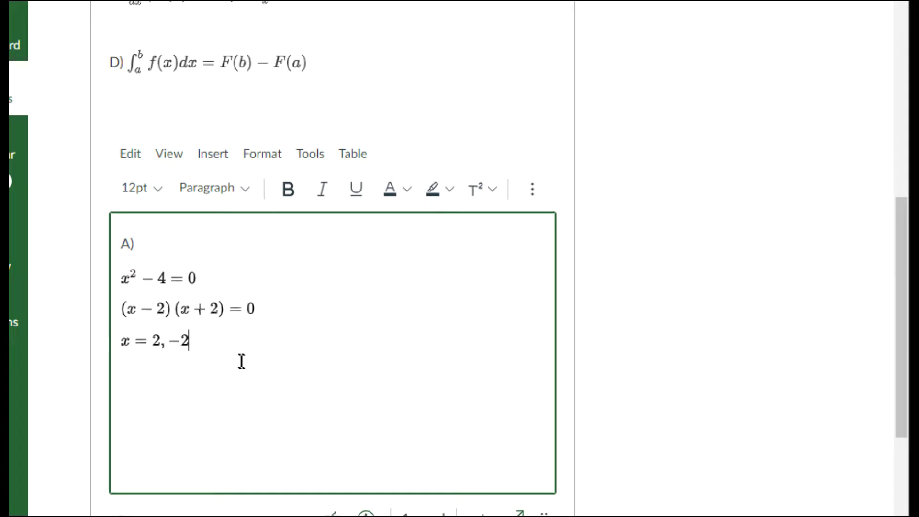
Add a B) label on a new line below x = 2, −2
{"action": "key", "text": "Return"}
{"action": "type", "text": "B)"}
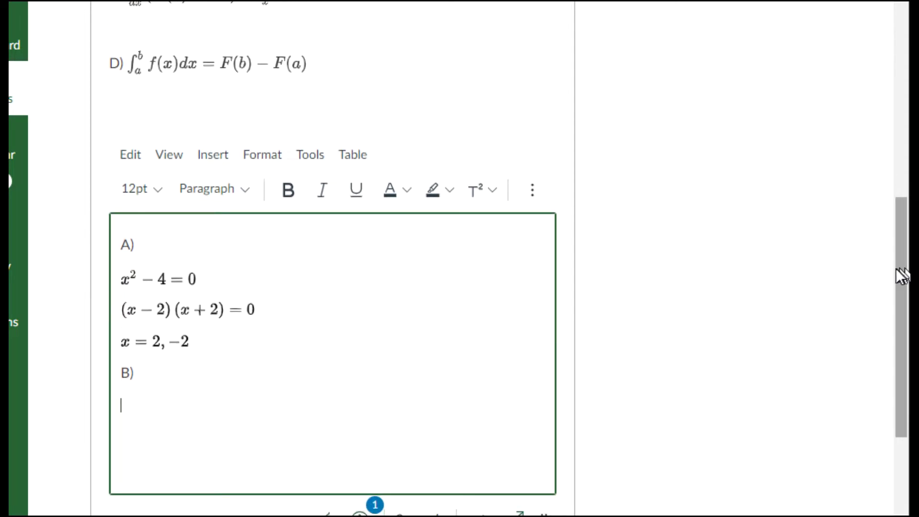
{"action": "left_click_drag", "start_coordinate": [902, 273], "coordinate": [896, 262]}
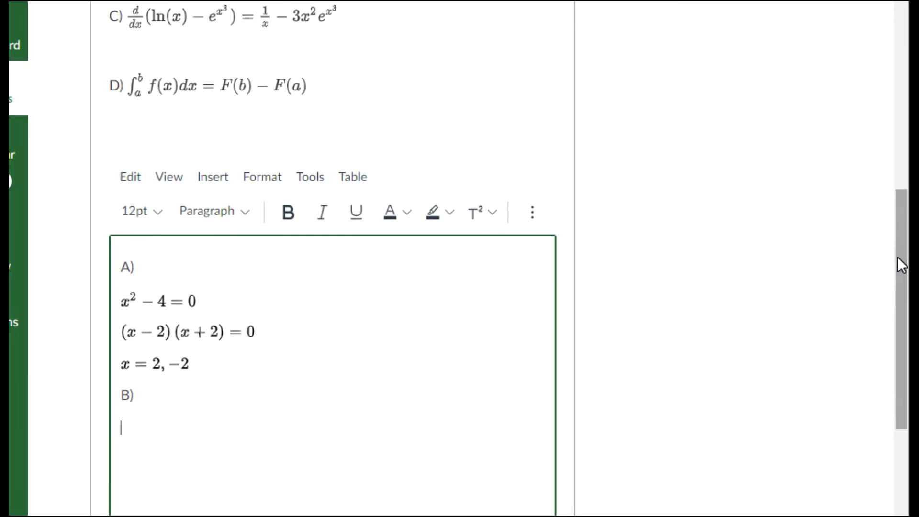
{"action": "scroll", "coordinate": [460, 160], "scroll_direction": "up", "scroll_amount": 4}
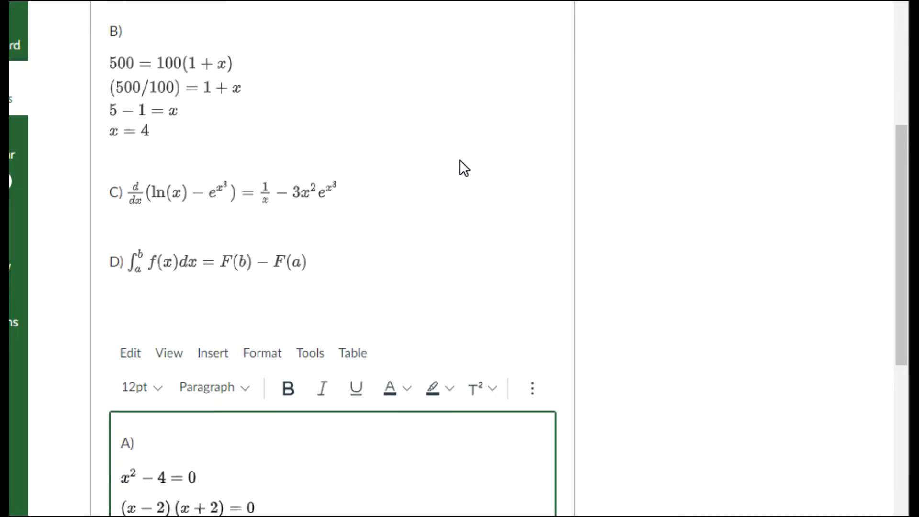
{"action": "scroll", "coordinate": [459, 160], "scroll_direction": "down", "scroll_amount": 4}
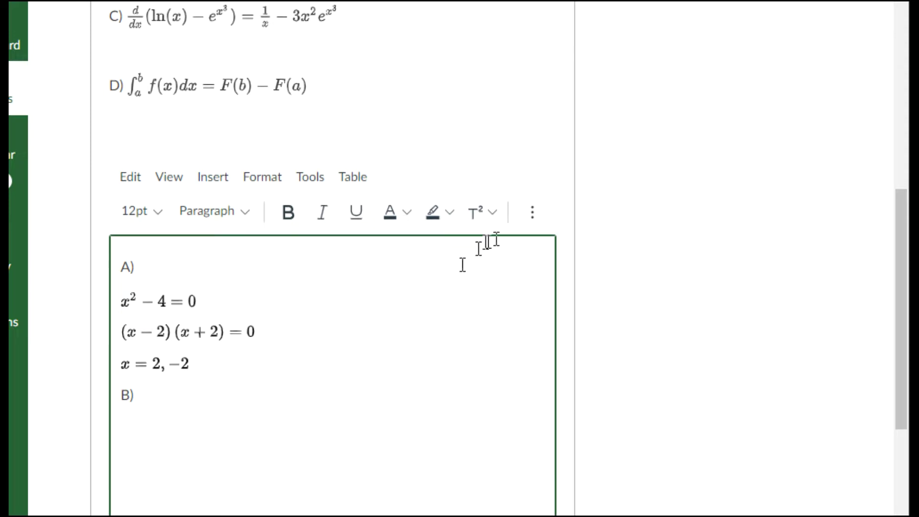
Insert the equation 500 = 100(1 + x) under B) with the Equation Editor
{"action": "left_click", "coordinate": [532, 212]}
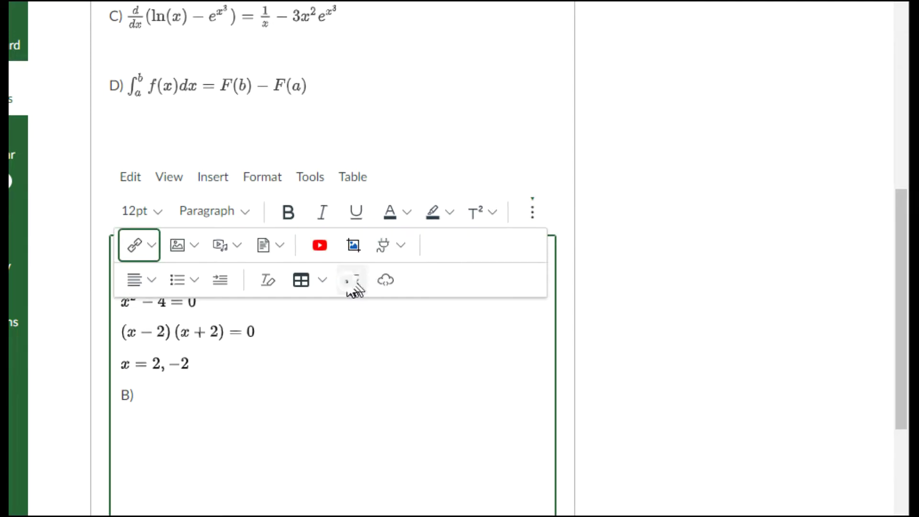
{"action": "left_click", "coordinate": [352, 280]}
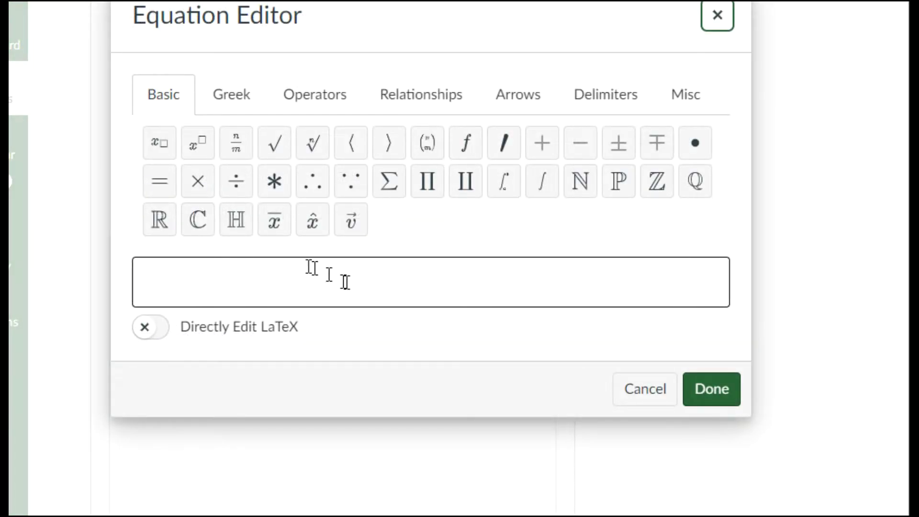
{"action": "left_click", "coordinate": [291, 277]}
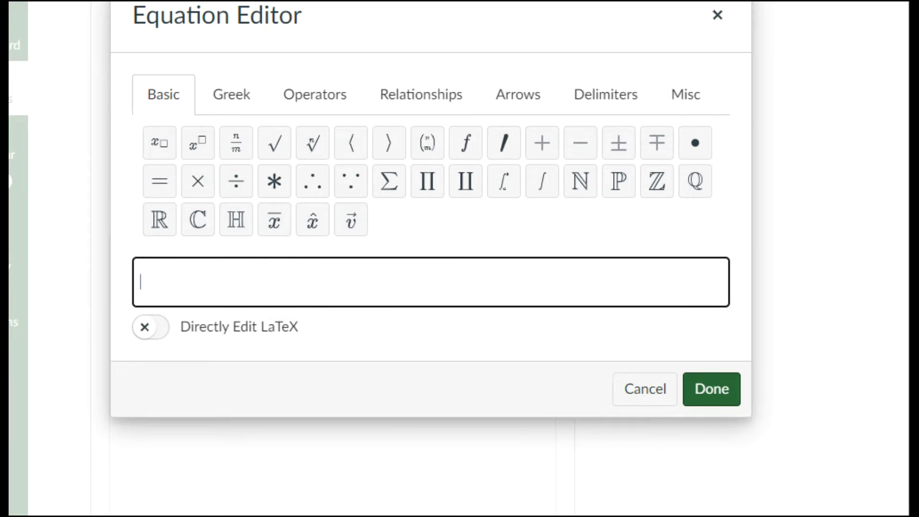
{"action": "type", "text": "500 = "}
{"action": "type", "text": "100 "}
{"action": "type", "text": "(1 + x"}
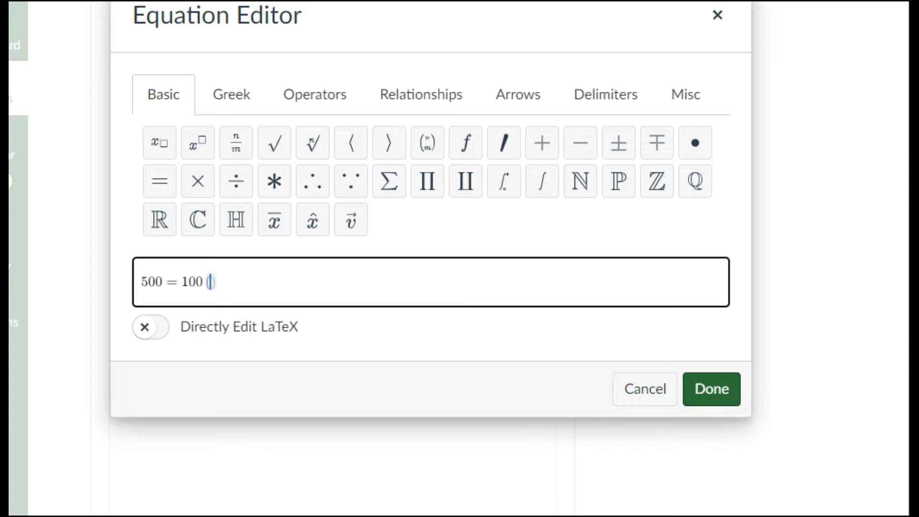
{"action": "type", "text": ")"}
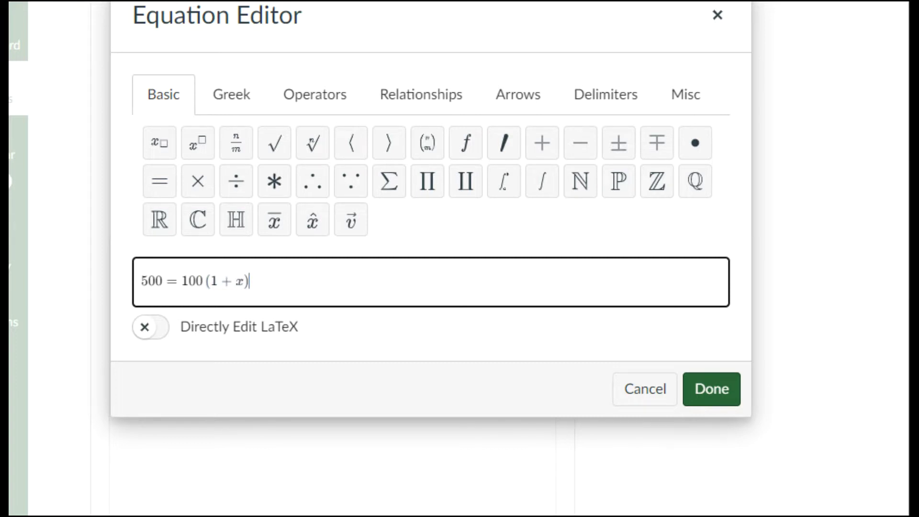
{"action": "left_click", "coordinate": [707, 400]}
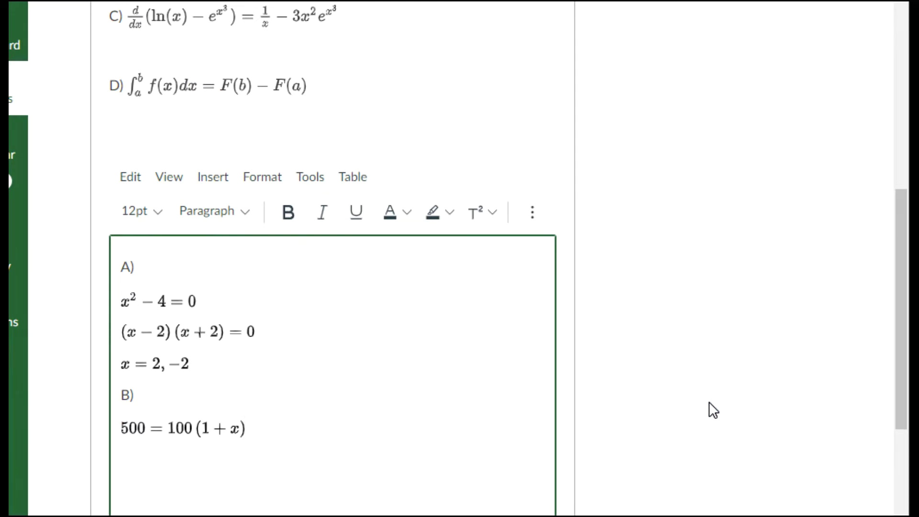
On a new line, start a new equation with (500/100 in the Equation Editor
{"action": "key", "text": "Return"}
{"action": "scroll", "coordinate": [517, 234], "scroll_direction": "up", "scroll_amount": 2}
{"action": "scroll", "coordinate": [518, 234], "scroll_direction": "up", "scroll_amount": 1}
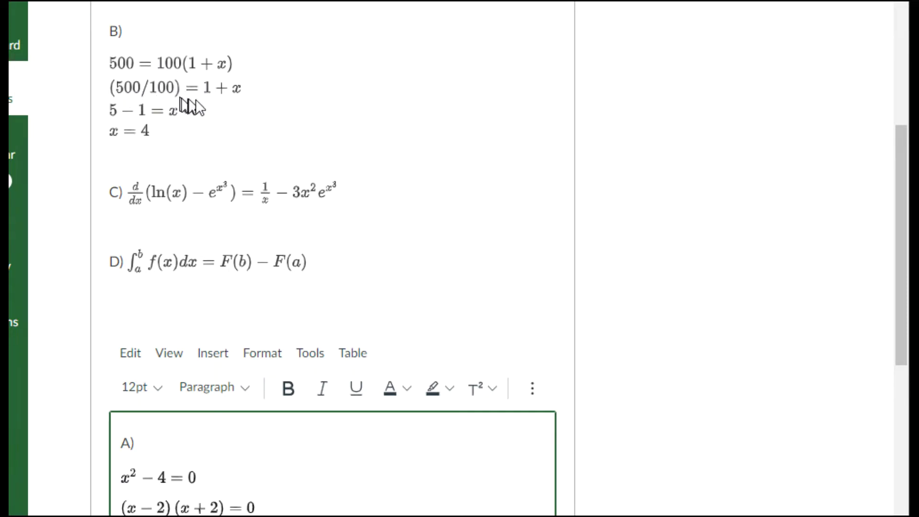
{"action": "scroll", "coordinate": [355, 331], "scroll_direction": "down", "scroll_amount": 1}
{"action": "scroll", "coordinate": [311, 421], "scroll_direction": "down", "scroll_amount": 2}
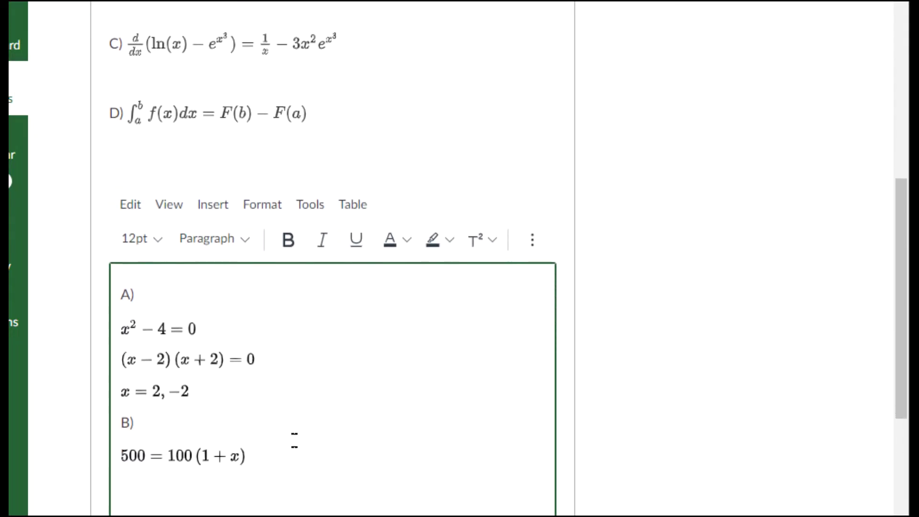
{"action": "left_click", "coordinate": [534, 218]}
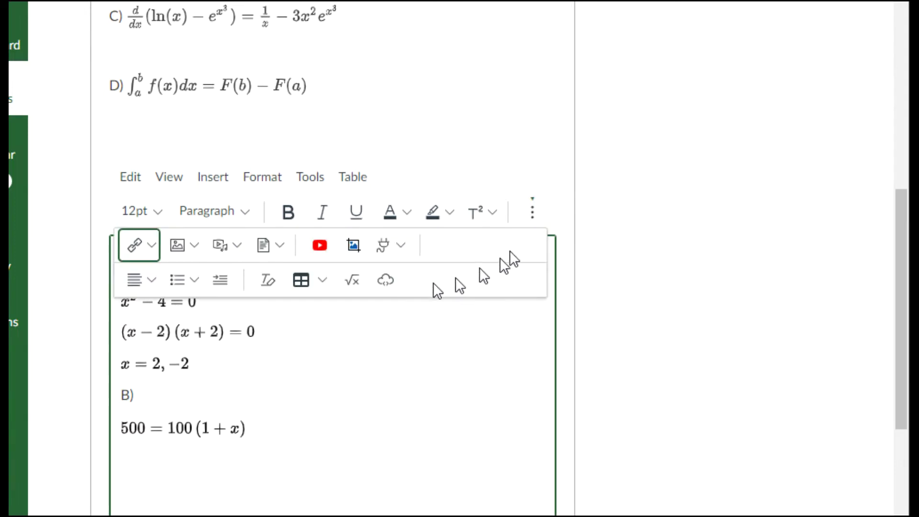
{"action": "left_click", "coordinate": [358, 286]}
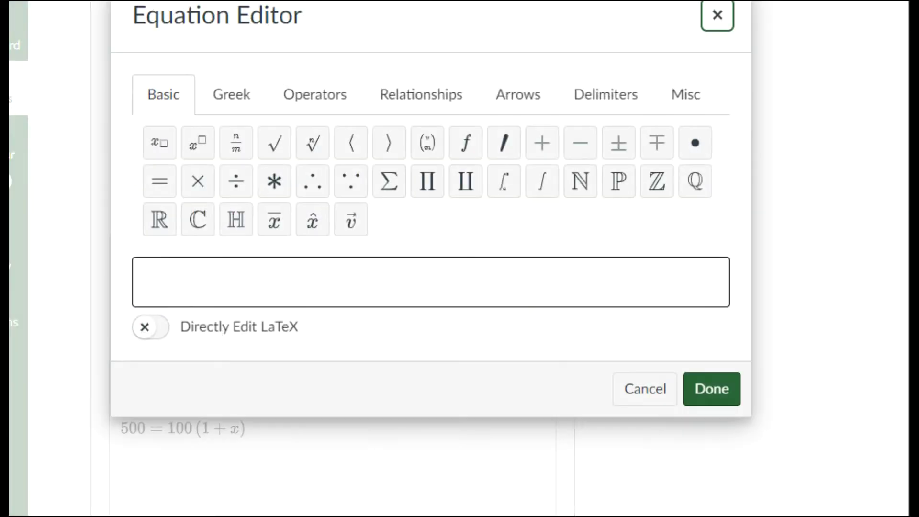
{"action": "left_click", "coordinate": [357, 289]}
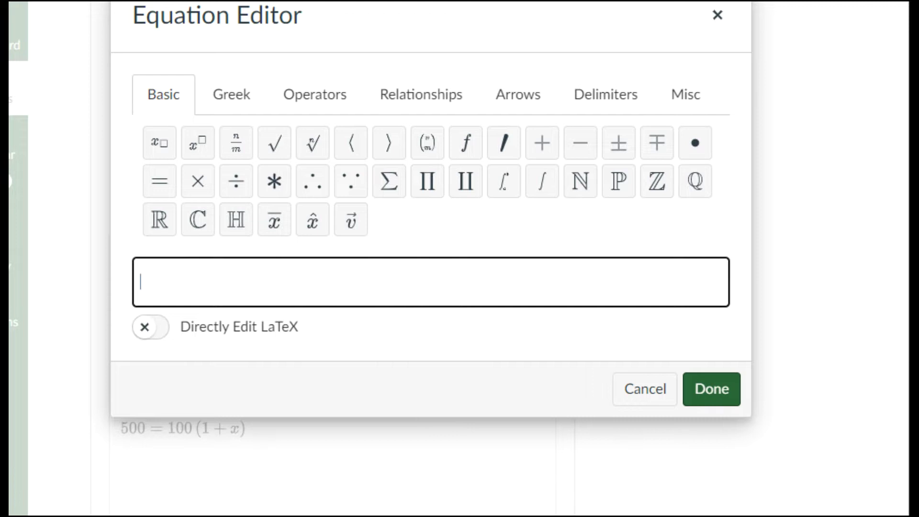
{"action": "type", "text": "(500/100"}
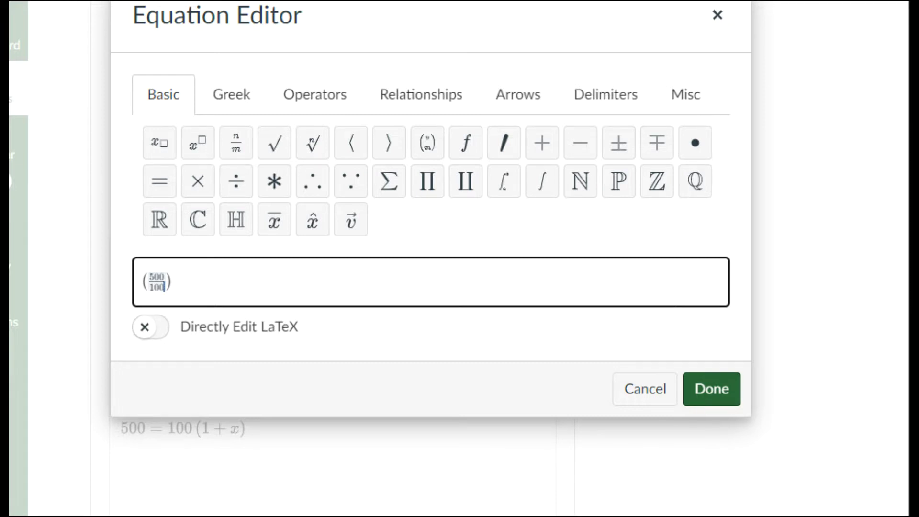
Rework the 500/100 fraction, then erase it completely, leaving the equation input empty
{"action": "key", "text": "BackSpace"}
{"action": "key", "text": "BackSpace"}
{"action": "key", "text": "BackSpace"}
{"action": "key", "text": "BackSpace"}
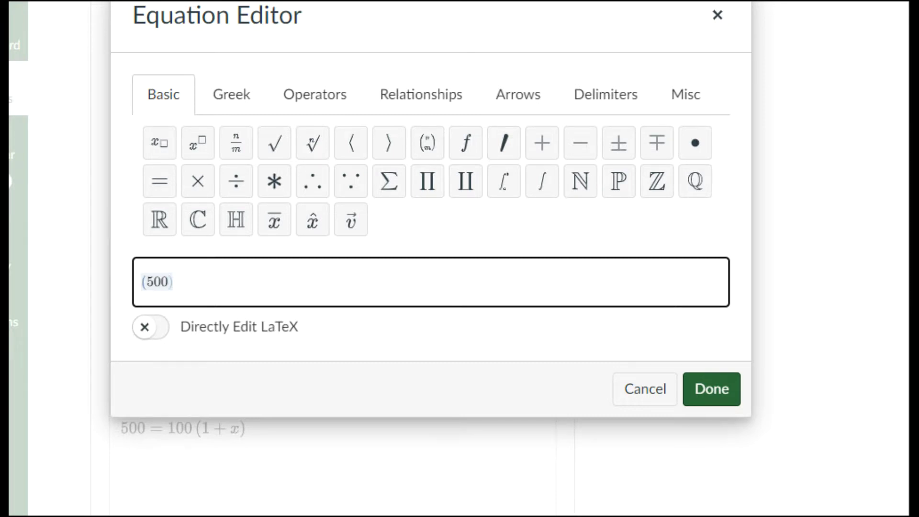
{"action": "type", "text": "1"}
{"action": "key", "text": "BackSpace"}
{"action": "type", "text": "100"}
{"action": "key", "text": "Left"}
{"action": "key", "text": "Left"}
{"action": "key", "text": "Left"}
{"action": "type", "text": "/"}
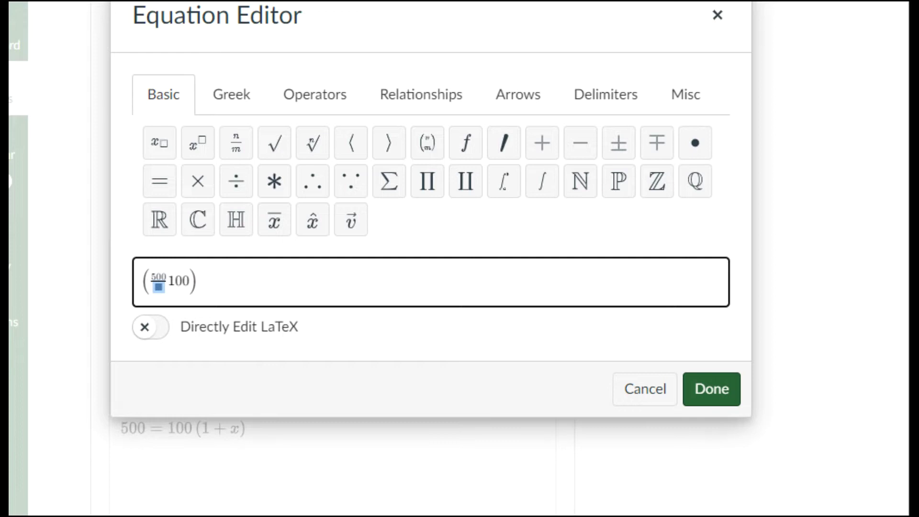
{"action": "key", "text": "BackSpace"}
{"action": "key", "text": "BackSpace"}
{"action": "key", "text": "BackSpace"}
{"action": "key", "text": "BackSpace"}
{"action": "key", "text": "BackSpace"}
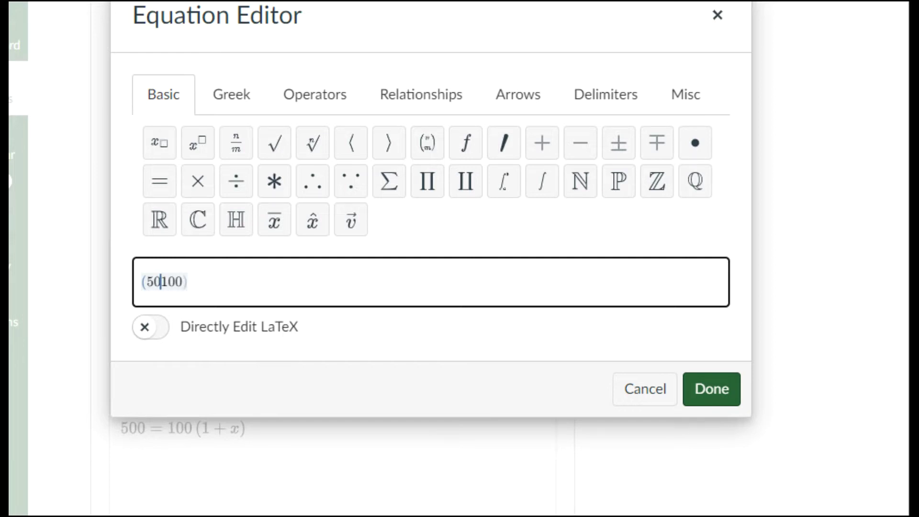
{"action": "key", "text": "BackSpace"}
{"action": "key", "text": "BackSpace"}
{"action": "key", "text": "BackSpace"}
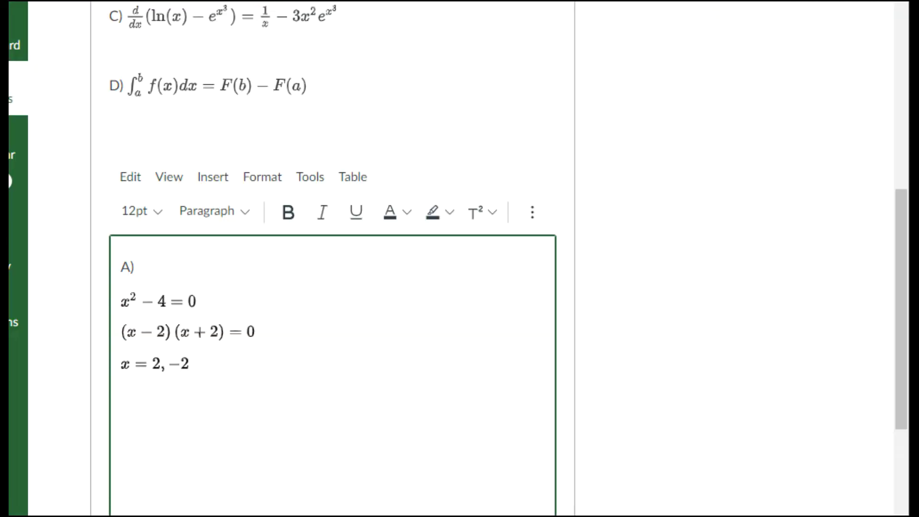
Scroll through the answer box to review part A's three equations
{"action": "scroll", "coordinate": [191, 267], "scroll_direction": "up", "scroll_amount": 2}
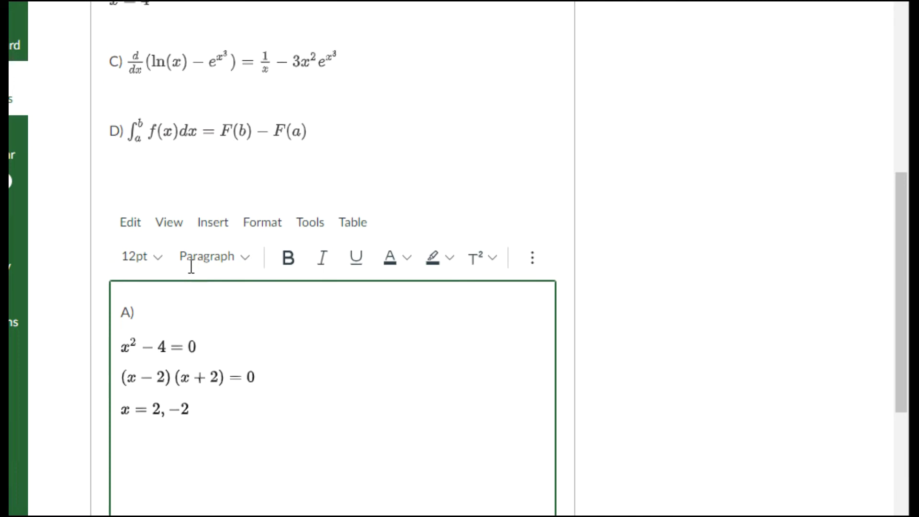
{"action": "scroll", "coordinate": [191, 266], "scroll_direction": "up", "scroll_amount": 2}
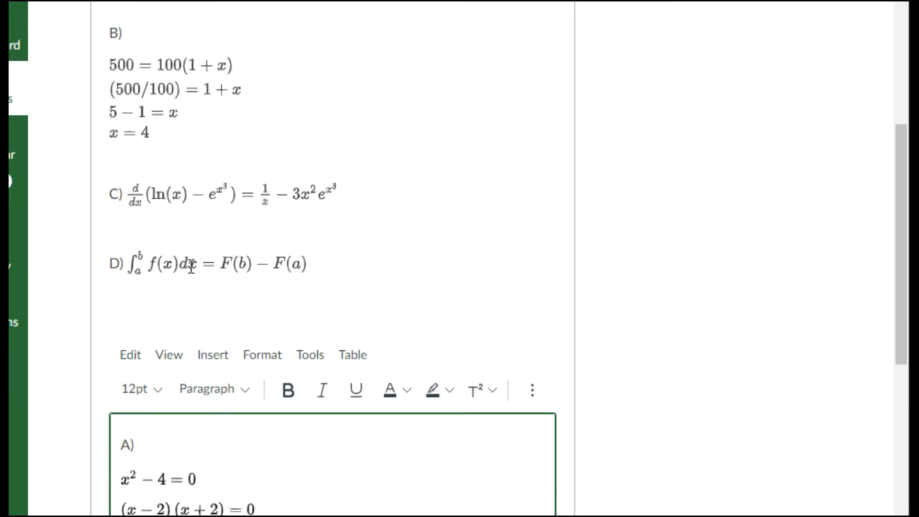
{"action": "scroll", "coordinate": [191, 266], "scroll_direction": "down", "scroll_amount": 4}
{"action": "scroll", "coordinate": [191, 266], "scroll_direction": "up", "scroll_amount": 2}
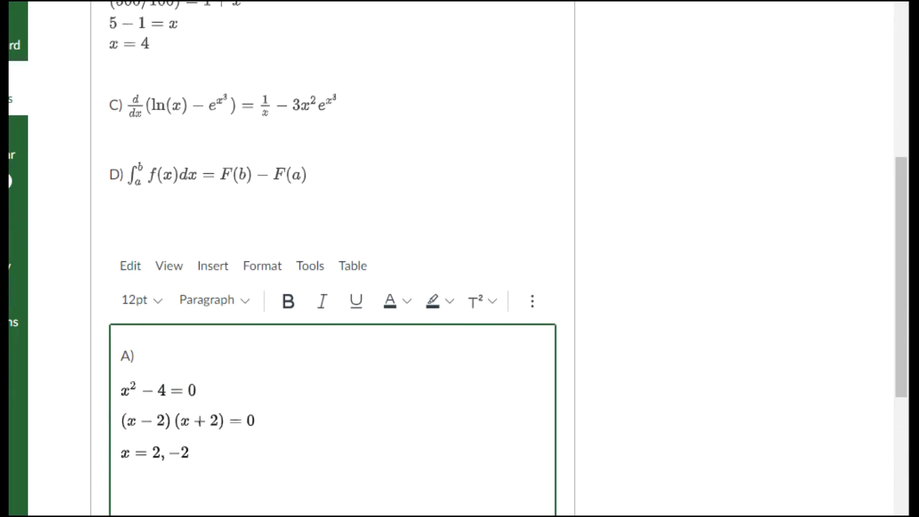
Zoom the page in one step and type C) on the empty line below x = 2, −2
{"action": "scroll", "coordinate": [259, 253], "scroll_direction": "down", "scroll_amount": 2}
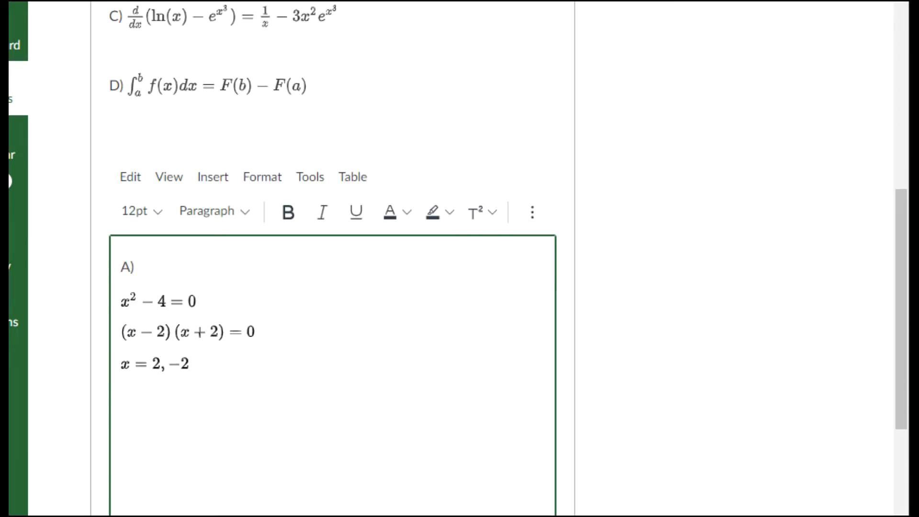
{"action": "left_click", "coordinate": [894, 271]}
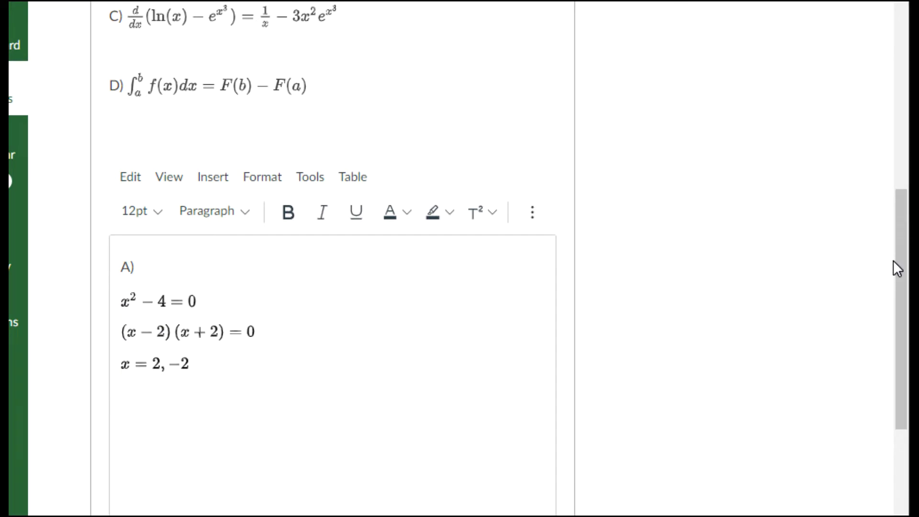
{"action": "left_click_drag", "start_coordinate": [902, 254], "coordinate": [903, 240]}
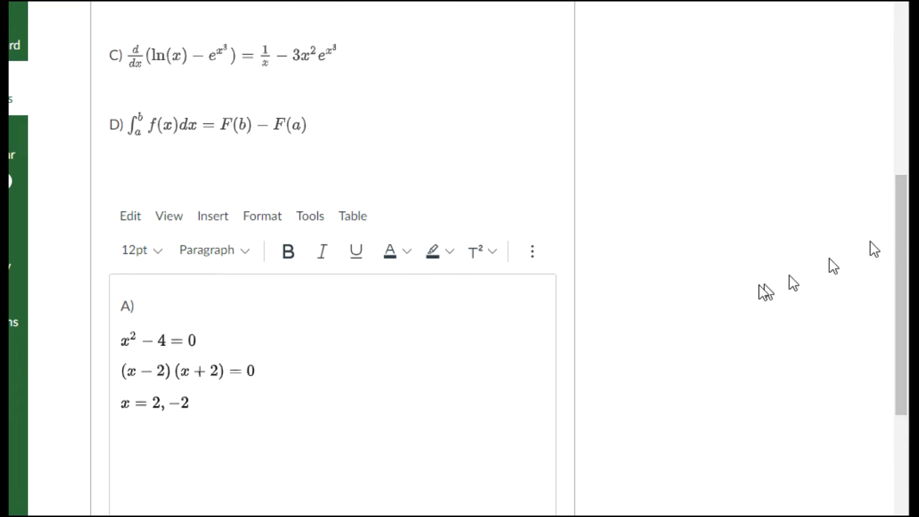
{"action": "key", "text": "ctrl+plus"}
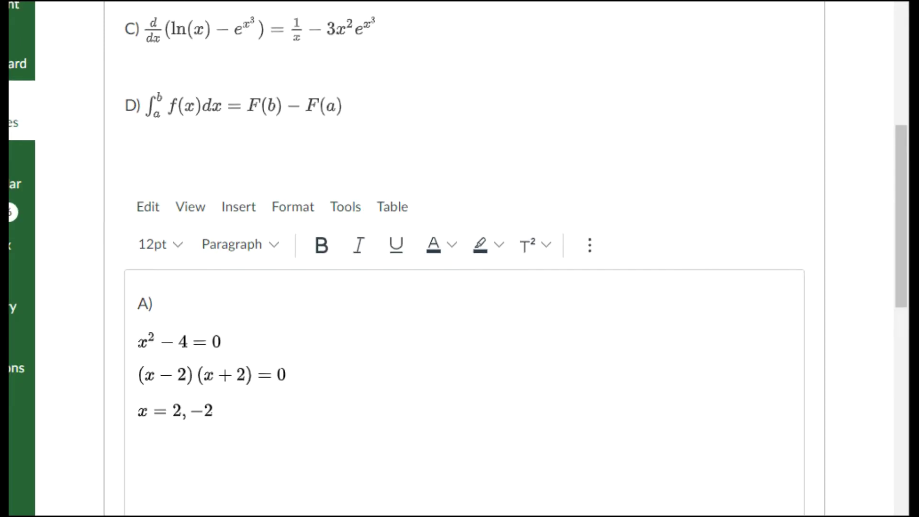
{"action": "left_click", "coordinate": [352, 462]}
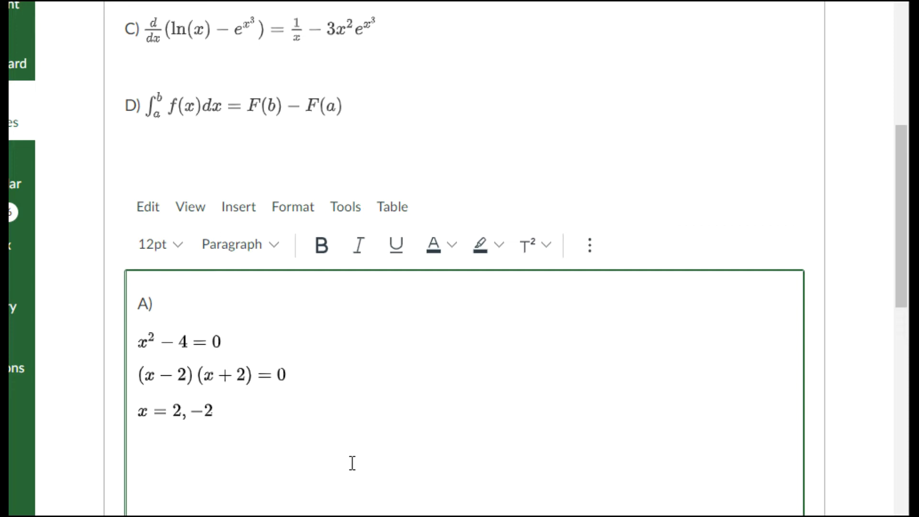
{"action": "key", "text": "BackSpace"}
{"action": "type", "text": "C)"}
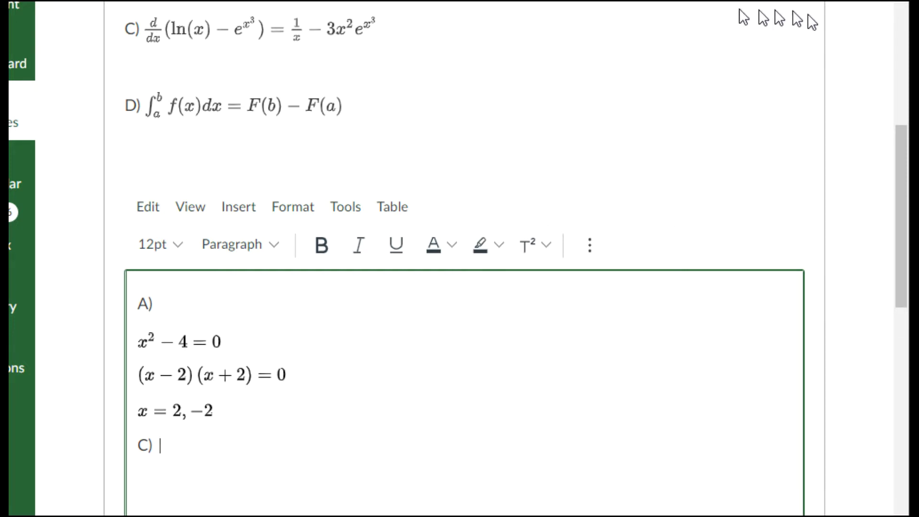
Reopen a fresh Equation Editor for part C with the cursor in its input field
{"action": "left_click", "coordinate": [590, 246]}
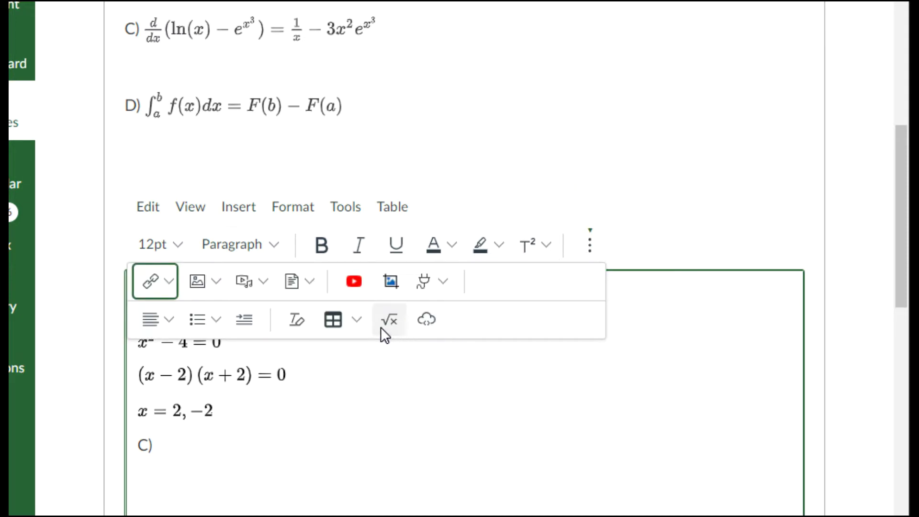
{"action": "left_click", "coordinate": [394, 325]}
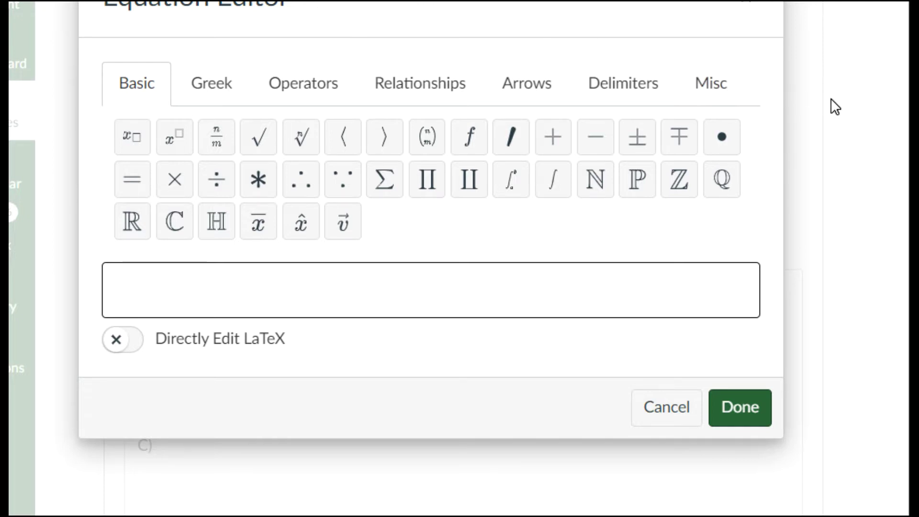
{"action": "left_click", "coordinate": [653, 406]}
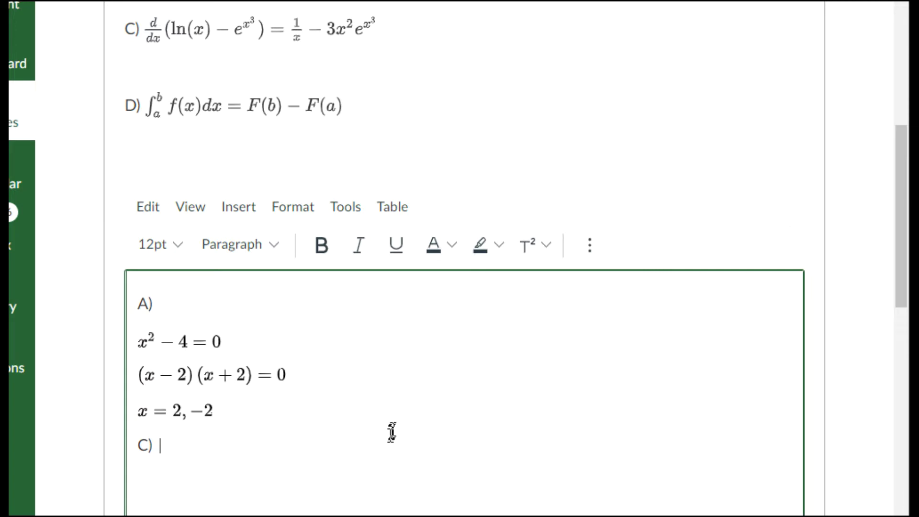
{"action": "left_click", "coordinate": [588, 248]}
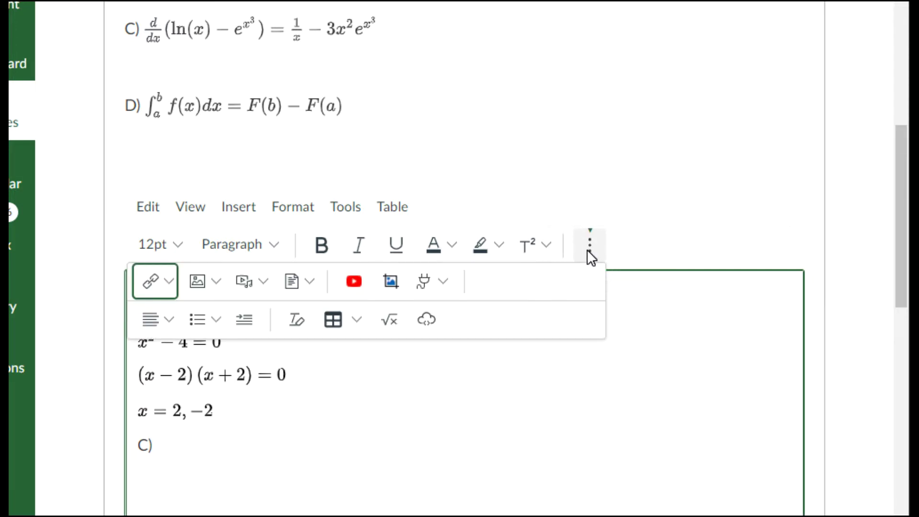
{"action": "left_click", "coordinate": [392, 319]}
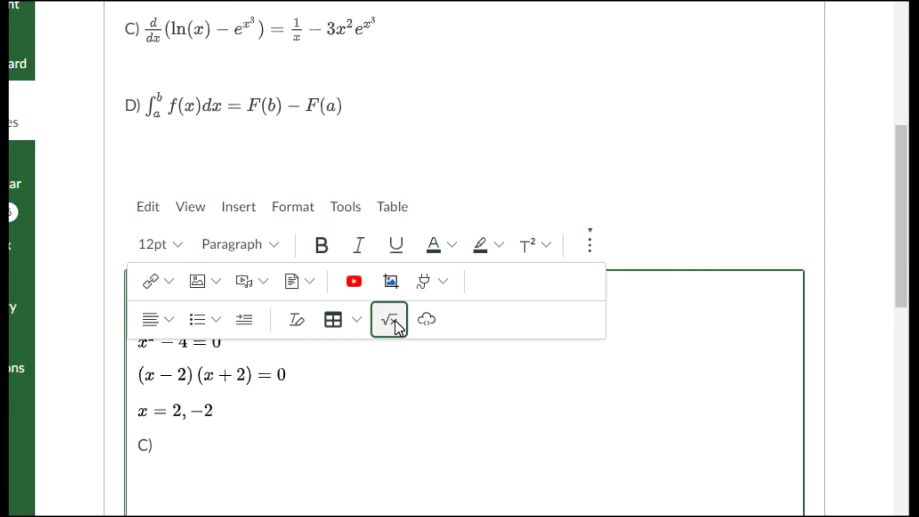
{"action": "left_click", "coordinate": [376, 288]}
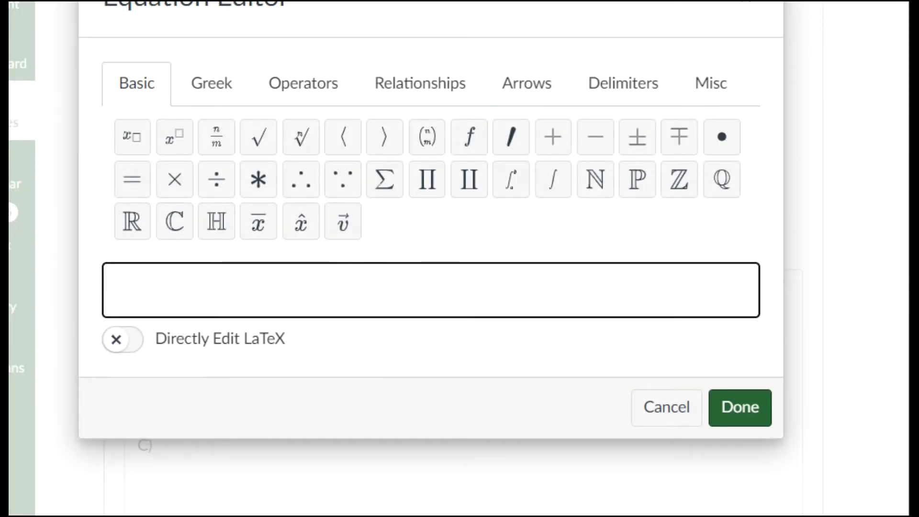
Start the expression with the d/dx fraction followed by an opening parenthesis and ln x
{"action": "type", "text": "d/dx"}
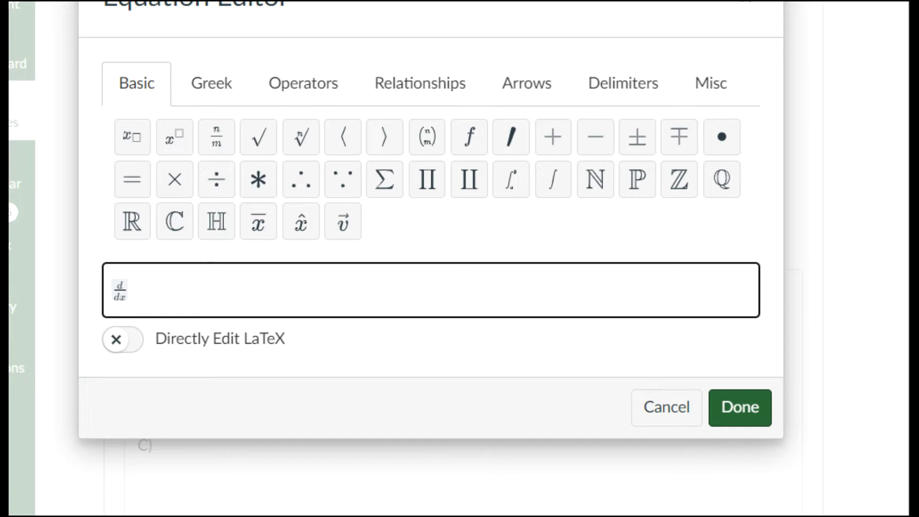
{"action": "key", "text": "Right"}
{"action": "type", "text": "("}
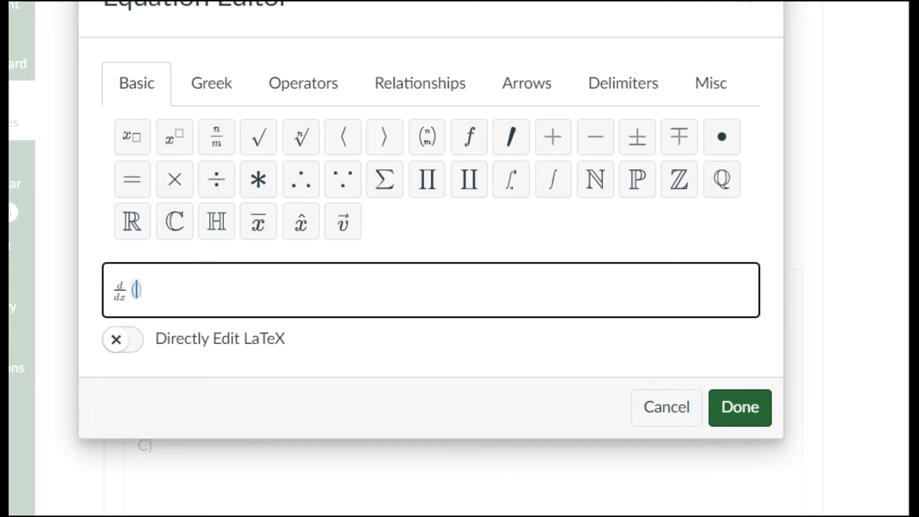
{"action": "type", "text": "ln "}
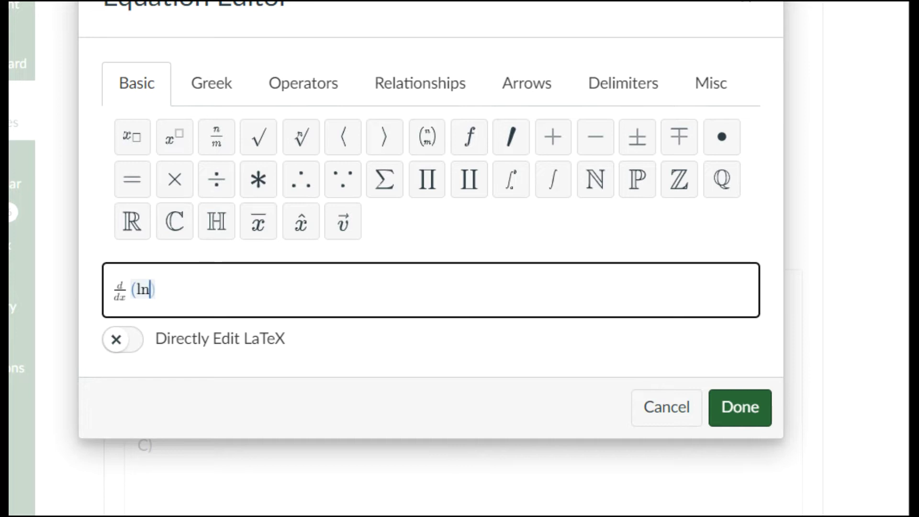
{"action": "type", "text": "x"}
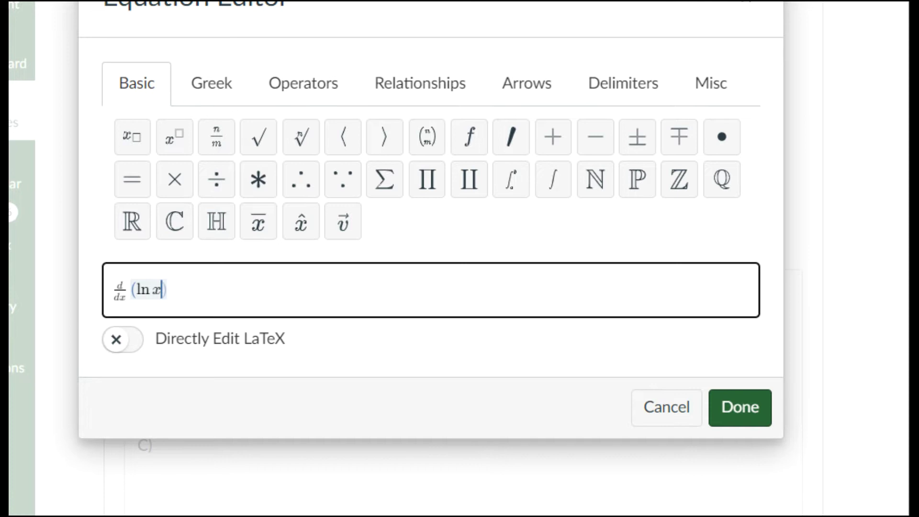
Fix the mistyped letters inside the parentheses so they read ln x
{"action": "key", "text": "BackSpace"}
{"action": "key", "text": "BackSpace"}
{"action": "key", "text": "BackSpace"}
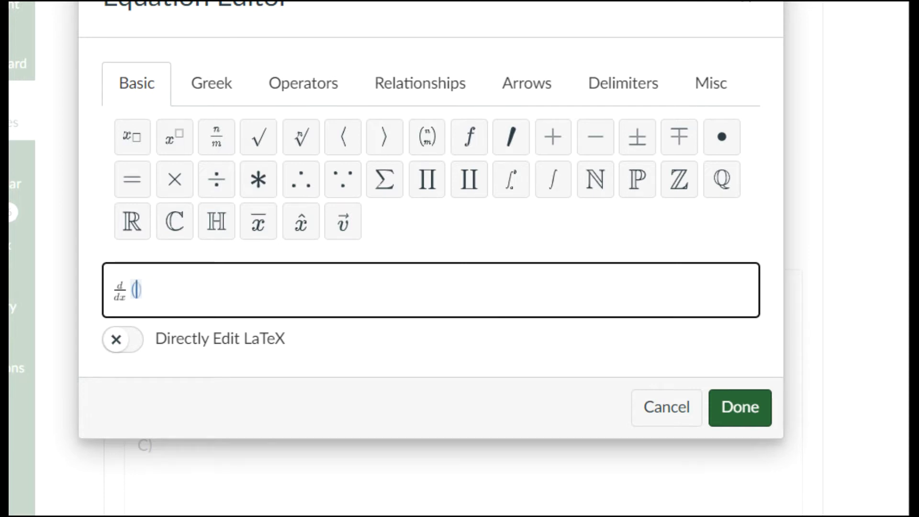
{"action": "type", "text": "ld"}
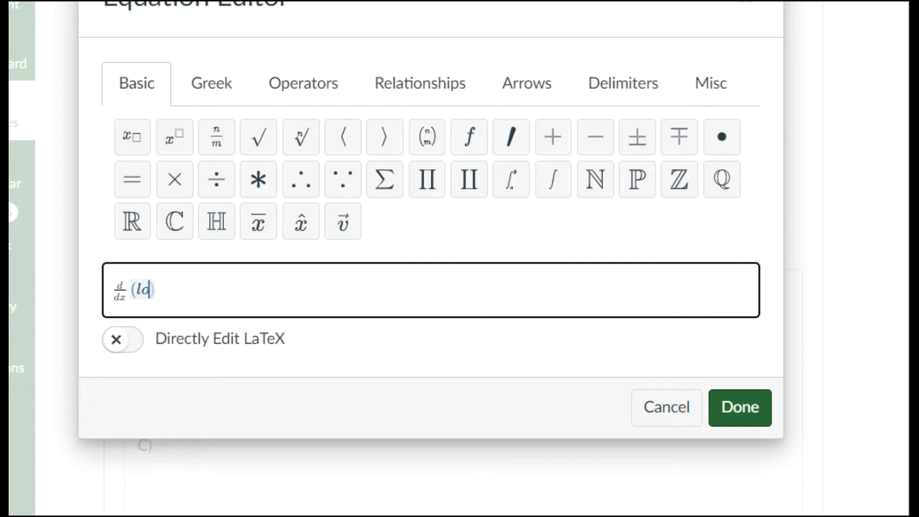
{"action": "key", "text": "BackSpace"}
{"action": "type", "text": "on"}
{"action": "key", "text": "BackSpace"}
{"action": "key", "text": "BackSpace"}
{"action": "type", "text": "d"}
{"action": "key", "text": "BackSpace"}
{"action": "type", "text": "og"}
{"action": "key", "text": "BackSpace"}
{"action": "key", "text": "BackSpace"}
{"action": "key", "text": "BackSpace"}
{"action": "type", "text": "ln x"}
Add + e^(x³), close the parentheses with =, and insert the equation
{"action": "type", "text": "+ "}
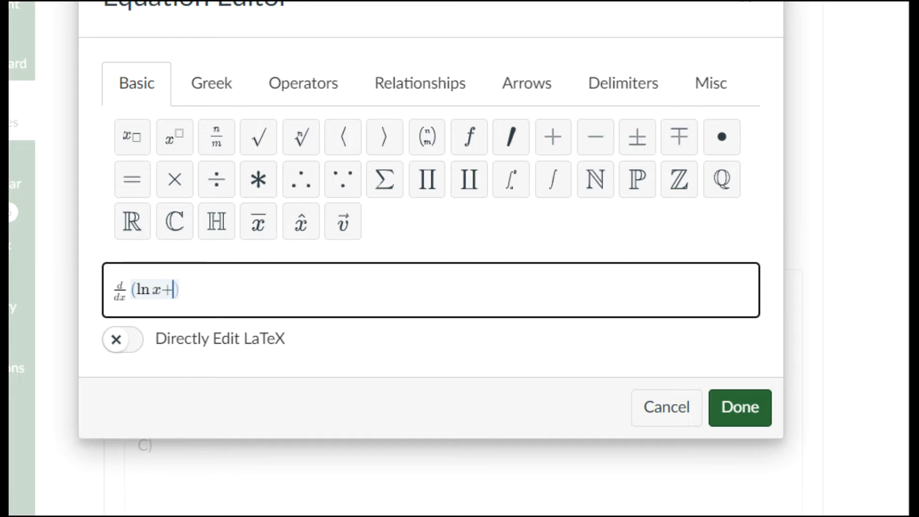
{"action": "type", "text": "e^x"}
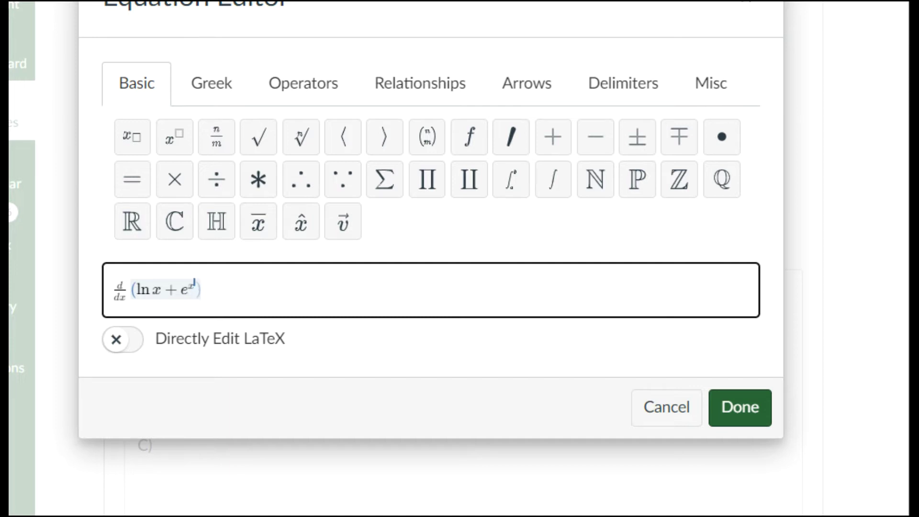
{"action": "type", "text": "^3"}
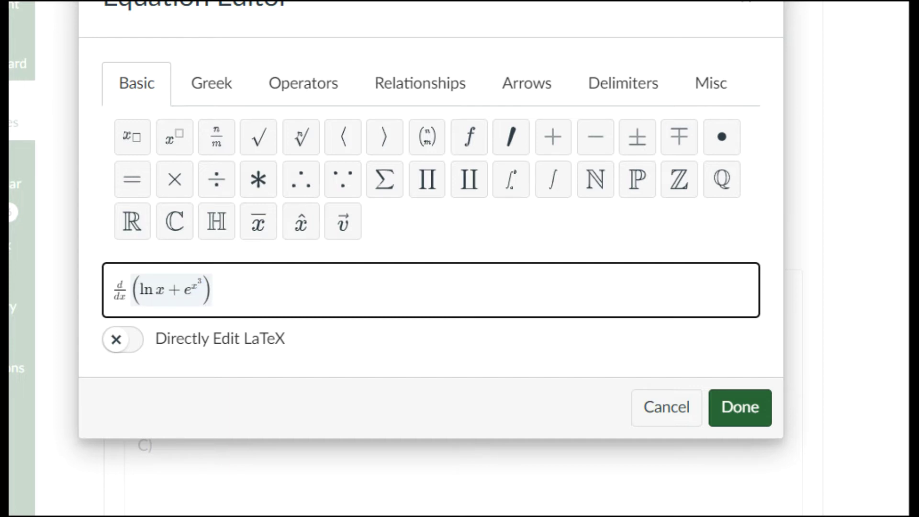
{"action": "key", "text": "Right"}
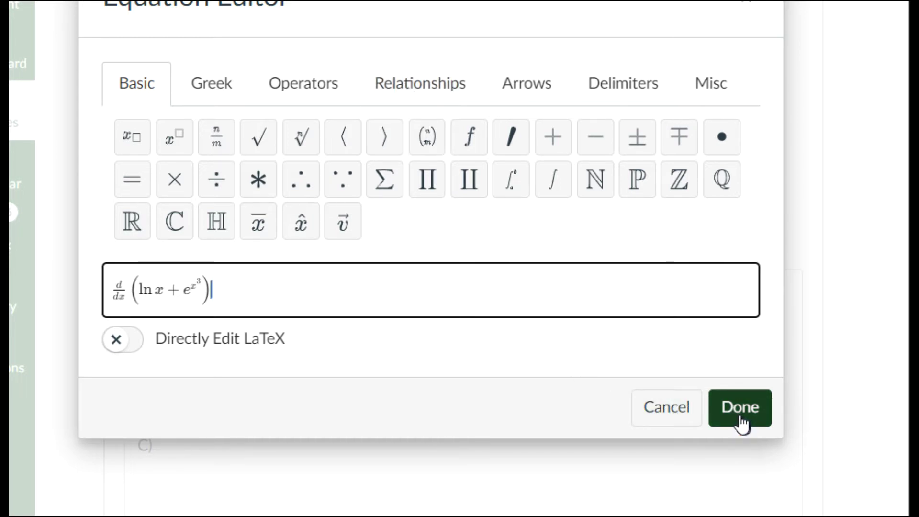
{"action": "type", "text": "="}
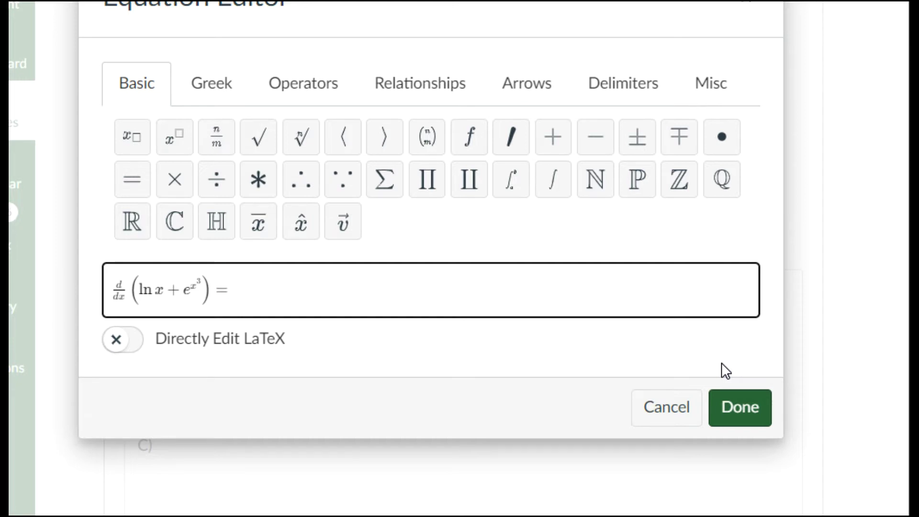
{"action": "left_click", "coordinate": [761, 413]}
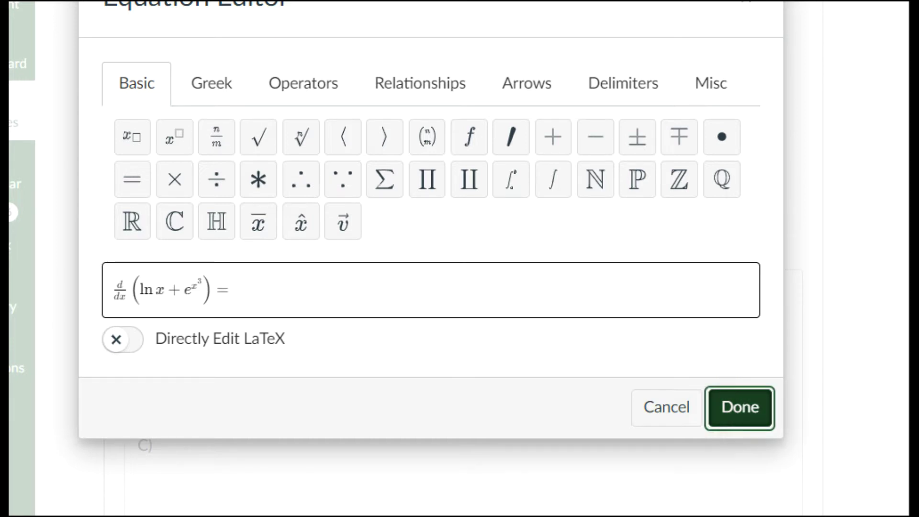
Bring the example C) and D) lines into view and select the inserted C) equation
{"action": "scroll", "coordinate": [636, 346], "scroll_direction": "up", "scroll_amount": 2}
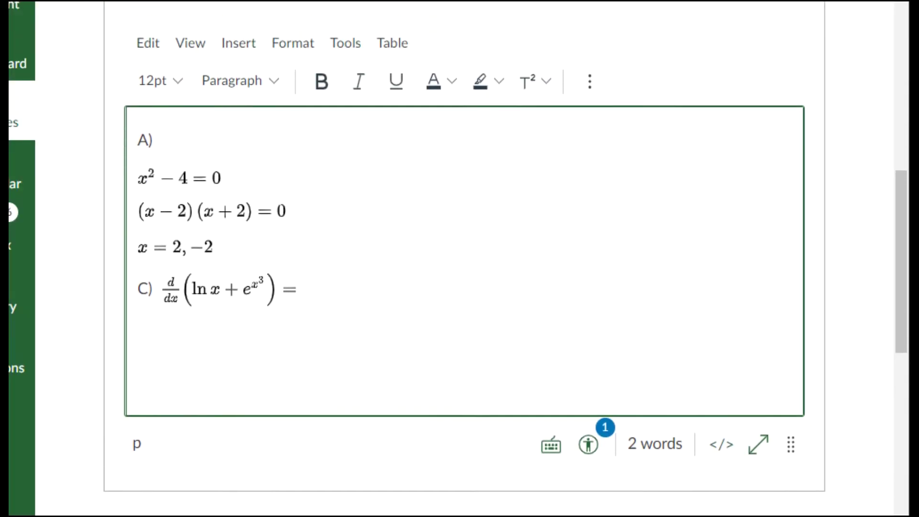
{"action": "scroll", "coordinate": [526, 398], "scroll_direction": "up", "scroll_amount": 2}
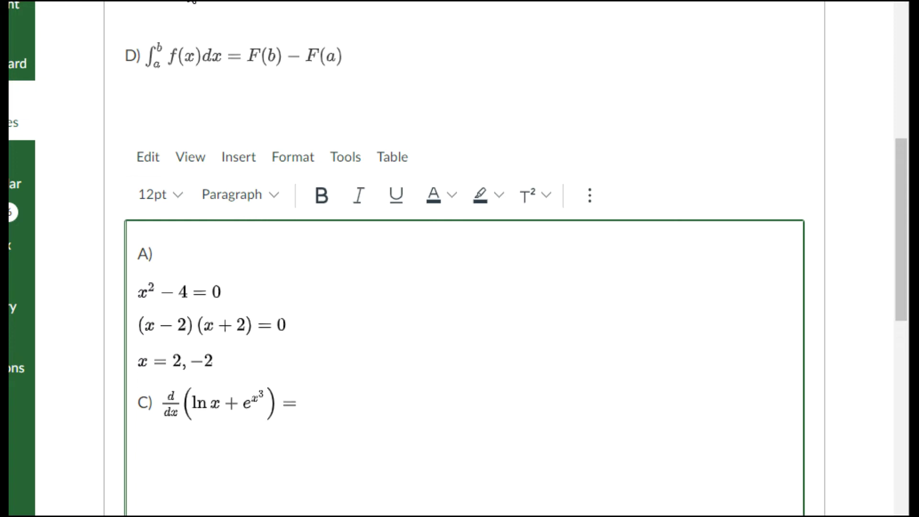
{"action": "scroll", "coordinate": [242, 152], "scroll_direction": "up", "scroll_amount": 1}
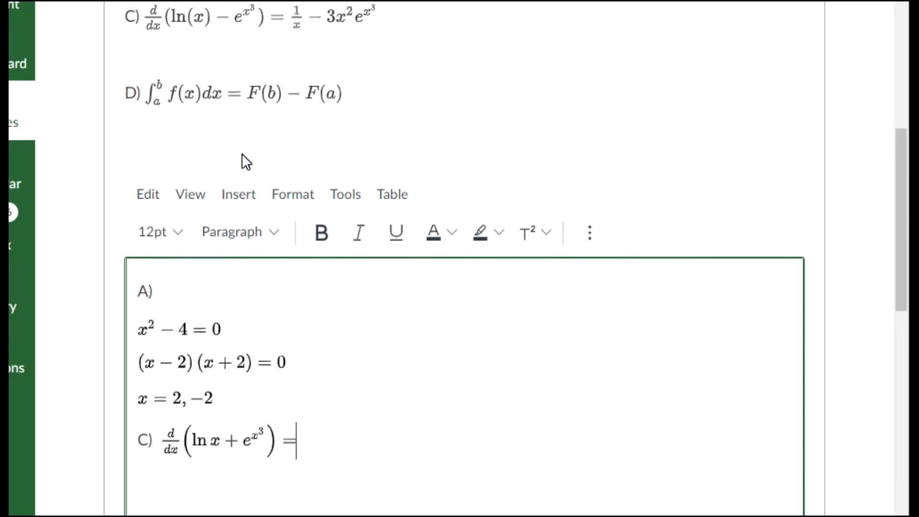
{"action": "scroll", "coordinate": [242, 152], "scroll_direction": "up", "scroll_amount": 1}
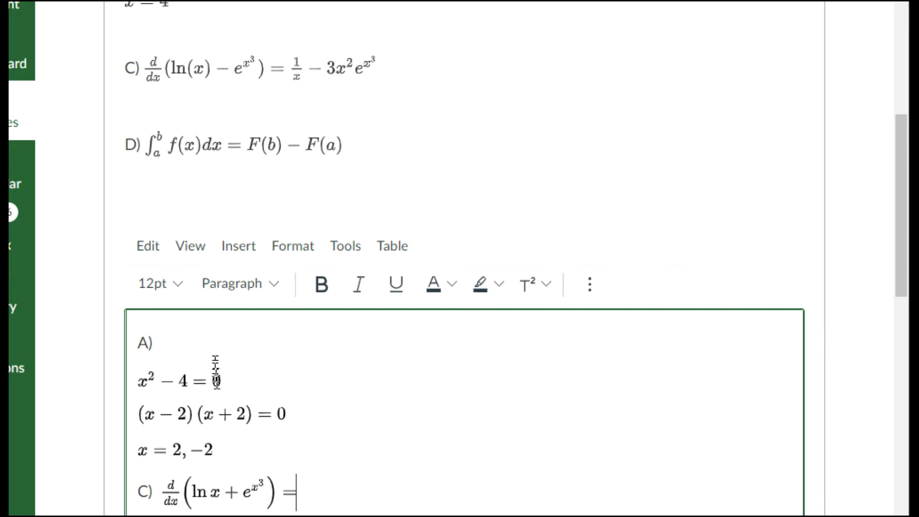
{"action": "left_click", "coordinate": [236, 492]}
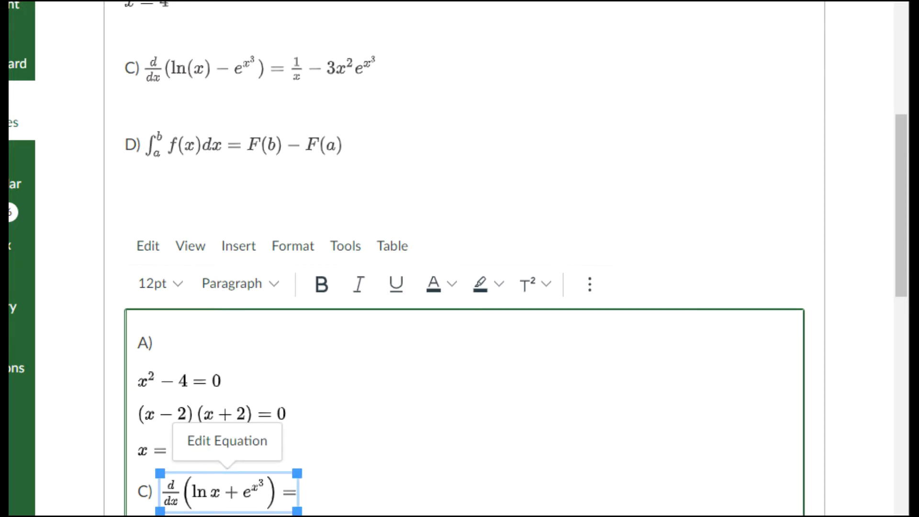
Reopen the C) equation and change the plus before e^(x³) to a minus
{"action": "left_click", "coordinate": [224, 445]}
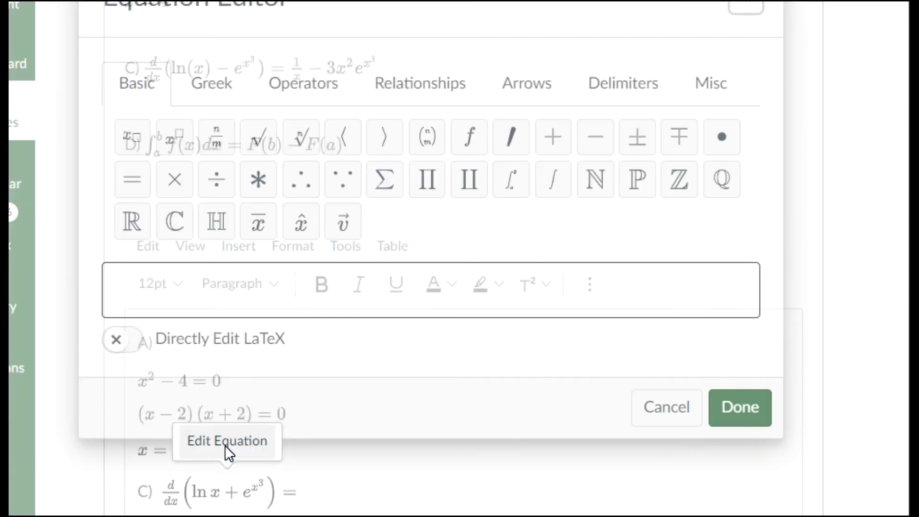
{"action": "left_click", "coordinate": [174, 293]}
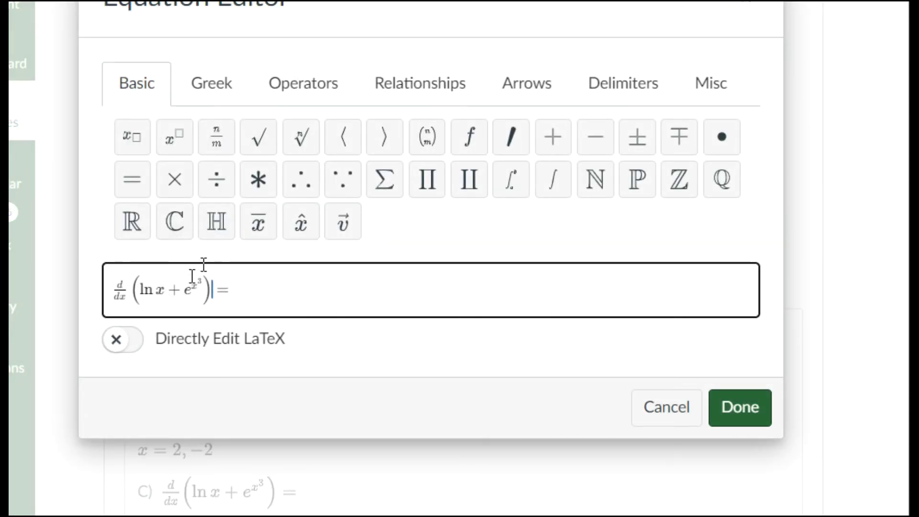
{"action": "left_click", "coordinate": [178, 289]}
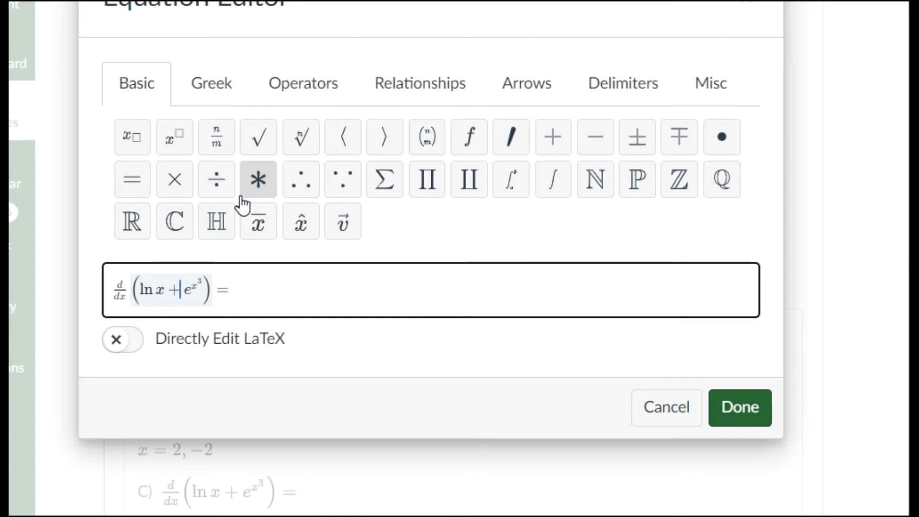
{"action": "key", "text": "BackSpace"}
{"action": "type", "text": "-"}
Change ln x to ln(x) inside the derivative's parentheses
{"action": "key", "text": "Left"}
{"action": "key", "text": "Left"}
{"action": "key", "text": "Right"}
{"action": "key", "text": "shift+Left"}
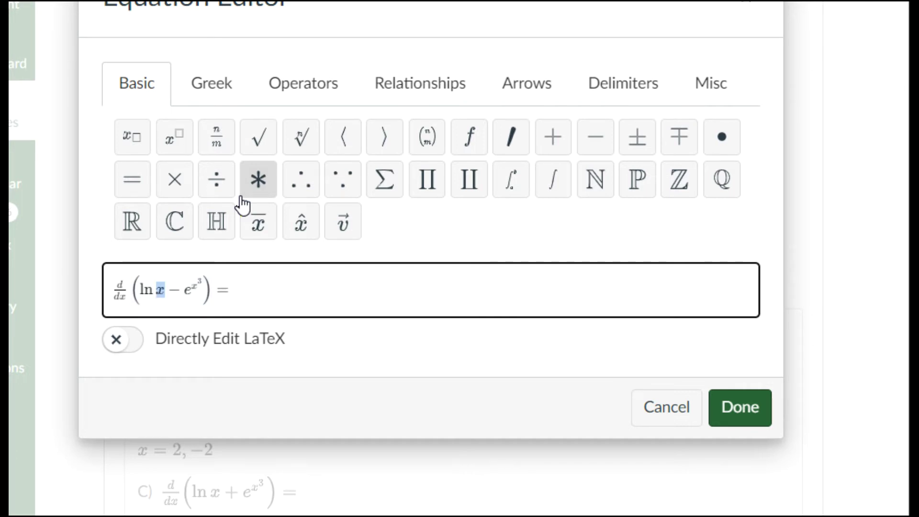
{"action": "key", "text": "Right"}
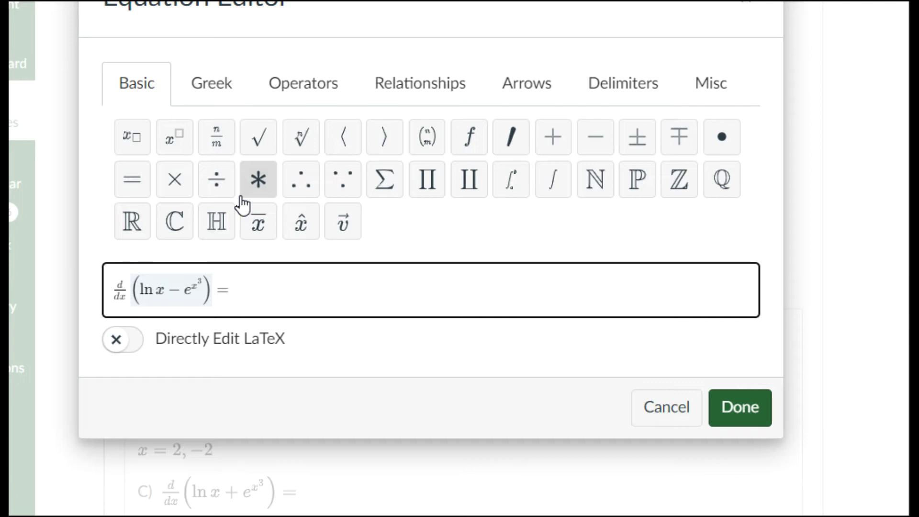
{"action": "key", "text": "shift+Left"}
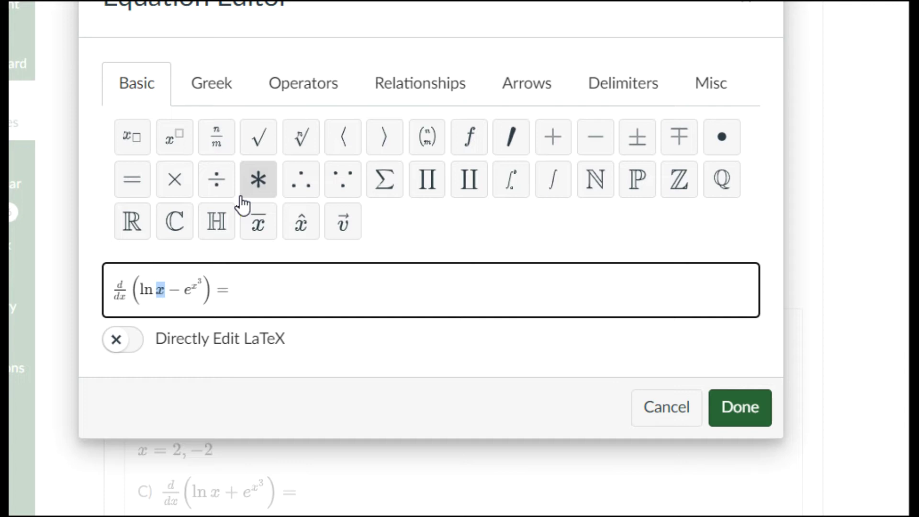
{"action": "type", "text": "("}
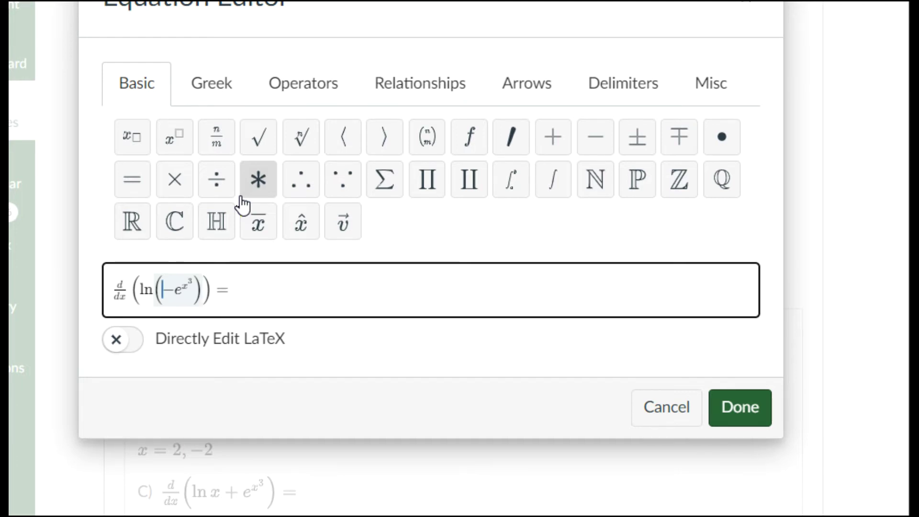
{"action": "key", "text": "BackSpace"}
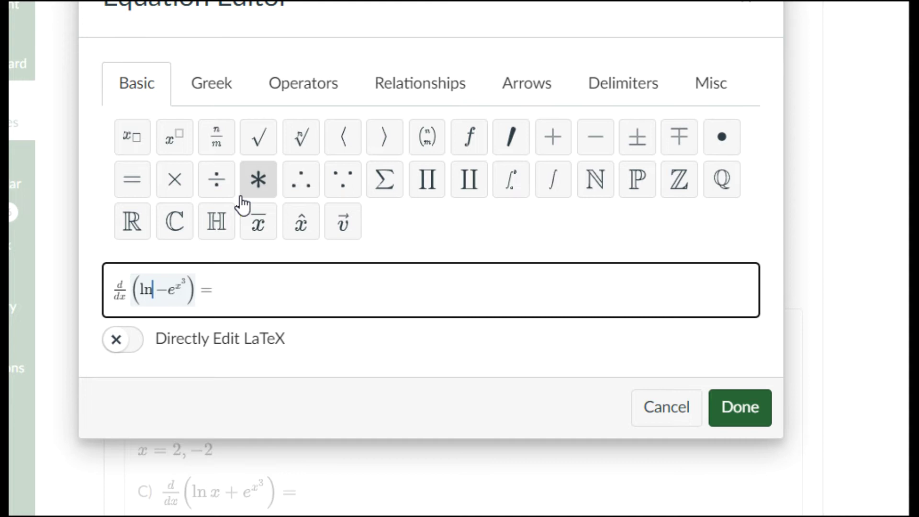
{"action": "type", "text": "("}
{"action": "key", "text": "BackSpace"}
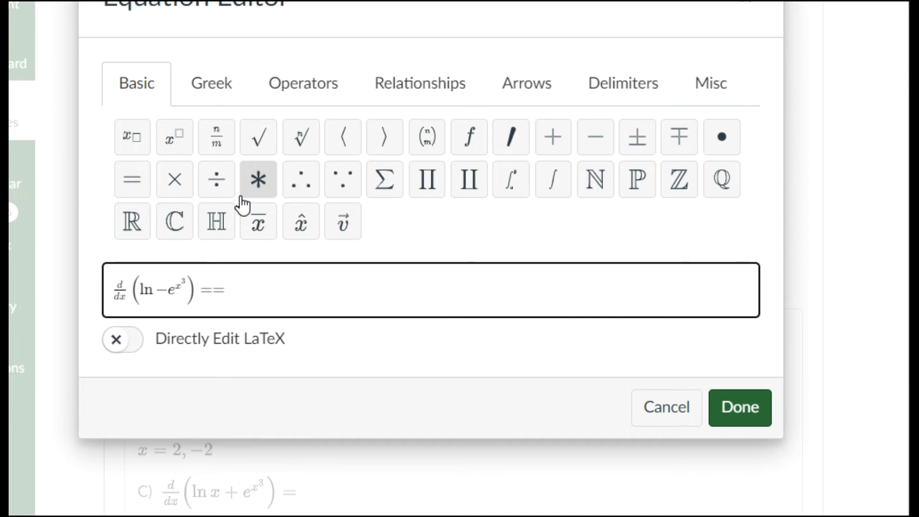
{"action": "key", "text": "Left"}
{"action": "key", "text": "Left"}
{"action": "key", "text": "Left"}
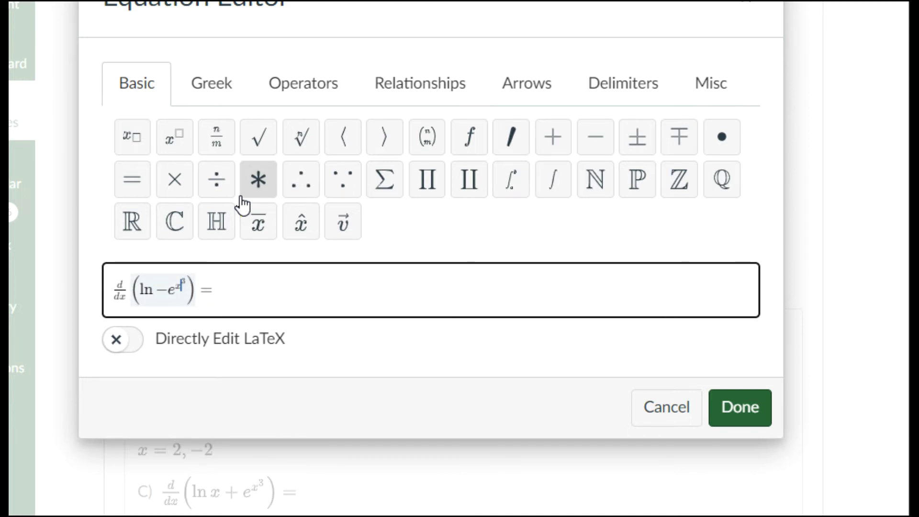
{"action": "key", "text": "Left"}
{"action": "key", "text": "Left"}
{"action": "key", "text": "Left"}
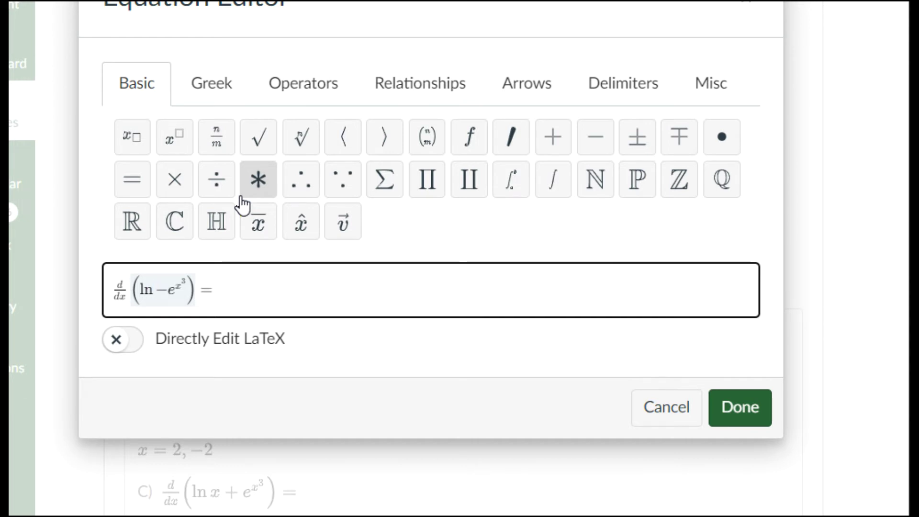
{"action": "type", "text": "(x)"}
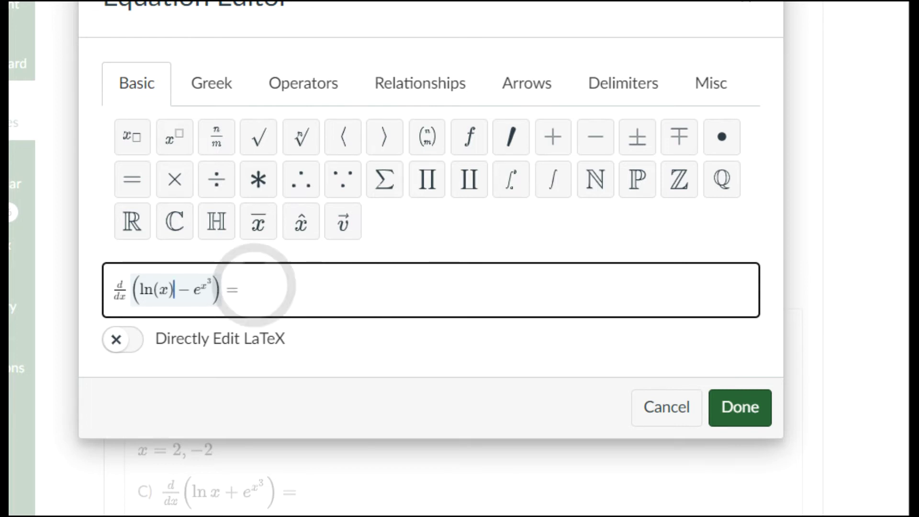
Write the result 1/x − 3x²e^(x³) after the equals sign and insert the equation
{"action": "key", "text": "Right"}
{"action": "key", "text": "Right"}
{"action": "key", "text": "Right"}
{"action": "key", "text": "Right"}
{"action": "key", "text": "Right"}
{"action": "key", "text": "Right"}
{"action": "key", "text": "Right"}
{"action": "key", "text": "Right"}
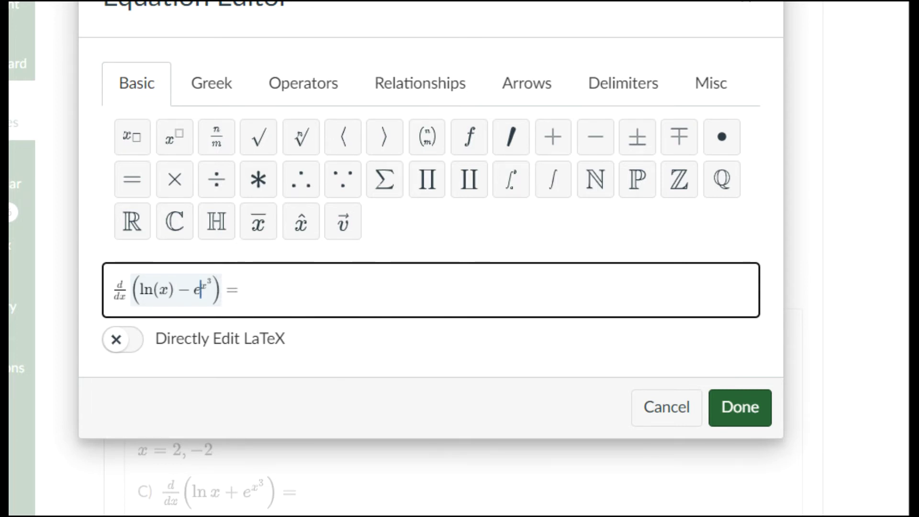
{"action": "key", "text": "Right"}
{"action": "key", "text": "Right"}
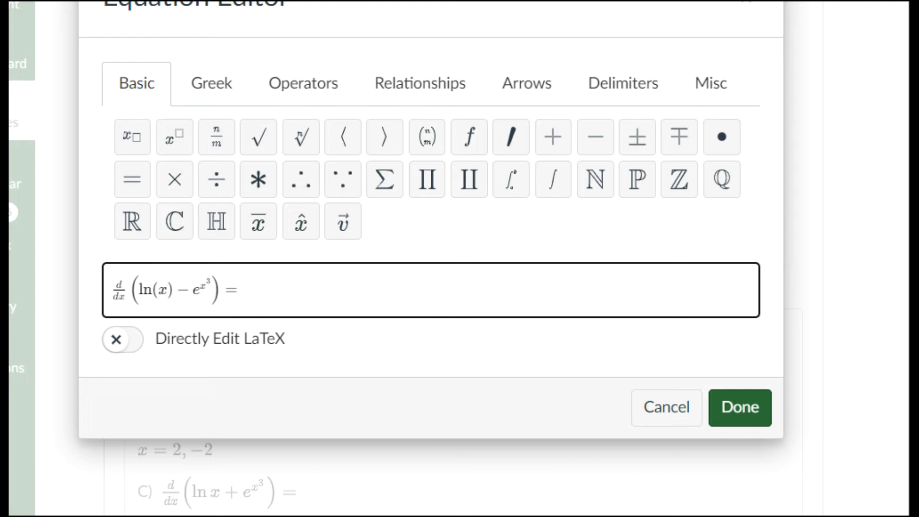
{"action": "type", "text": "1"}
{"action": "key", "text": "BackSpace"}
{"action": "type", "text": "1/x"}
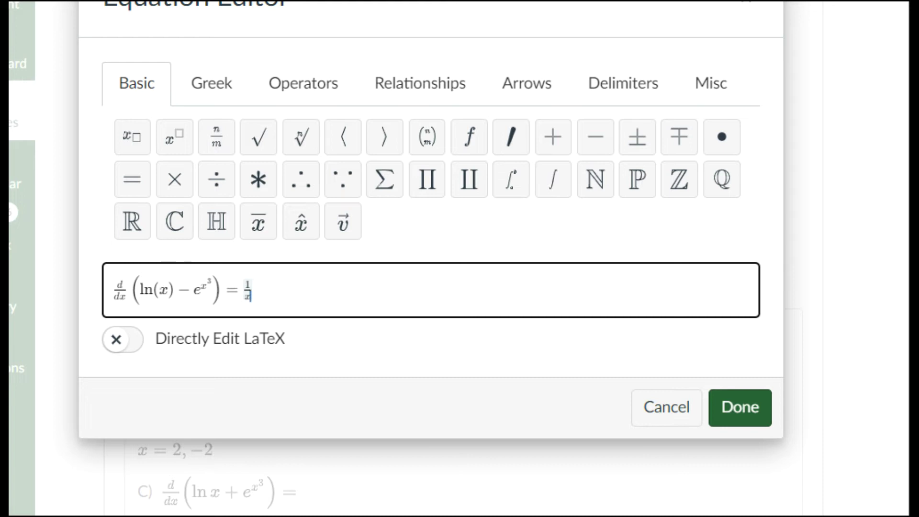
{"action": "key", "text": "Right"}
{"action": "type", "text": "-"}
{"action": "type", "text": "3x^2"}
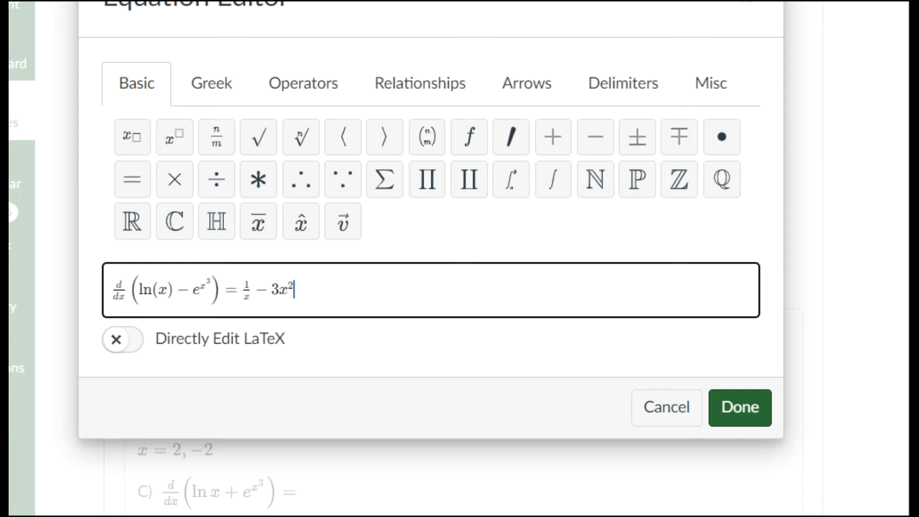
{"action": "type", "text": "e^x^3"}
{"action": "key", "text": "BackSpace"}
{"action": "key", "text": "BackSpace"}
{"action": "key", "text": "BackSpace"}
{"action": "key", "text": "BackSpace"}
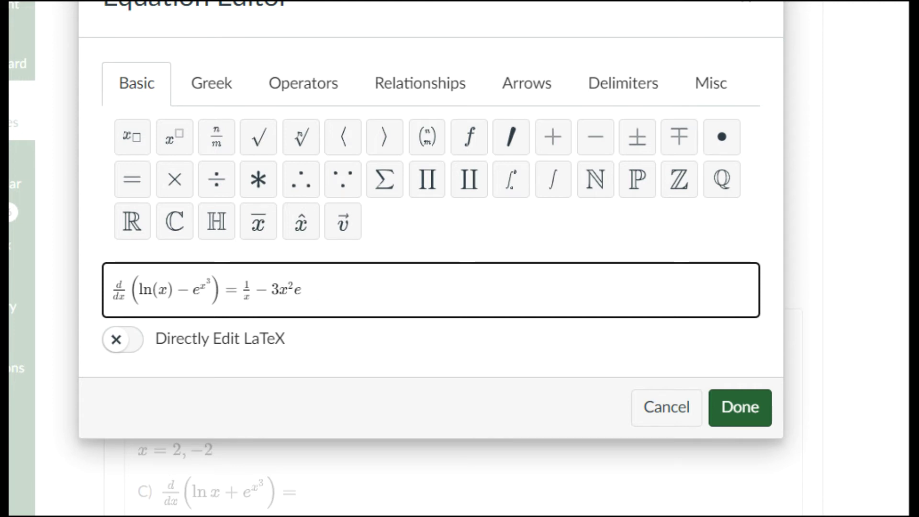
{"action": "type", "text": "^x^3"}
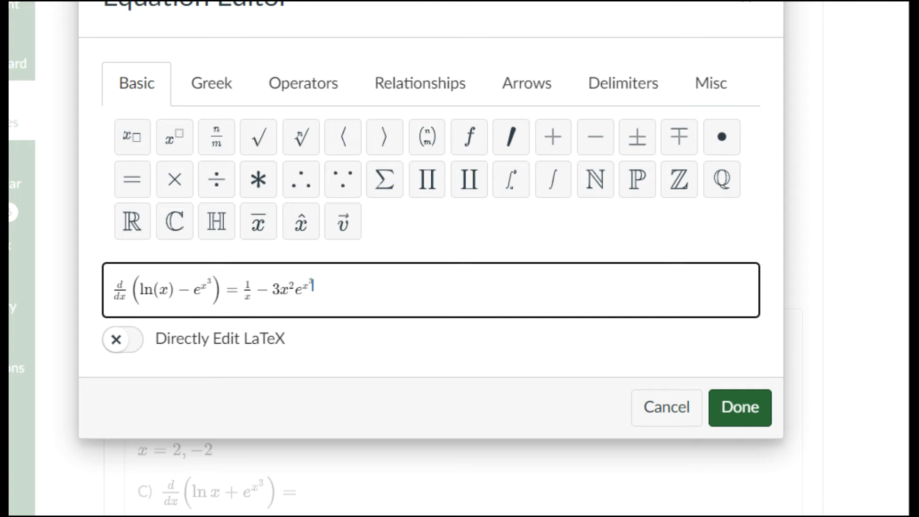
{"action": "left_click", "coordinate": [753, 422]}
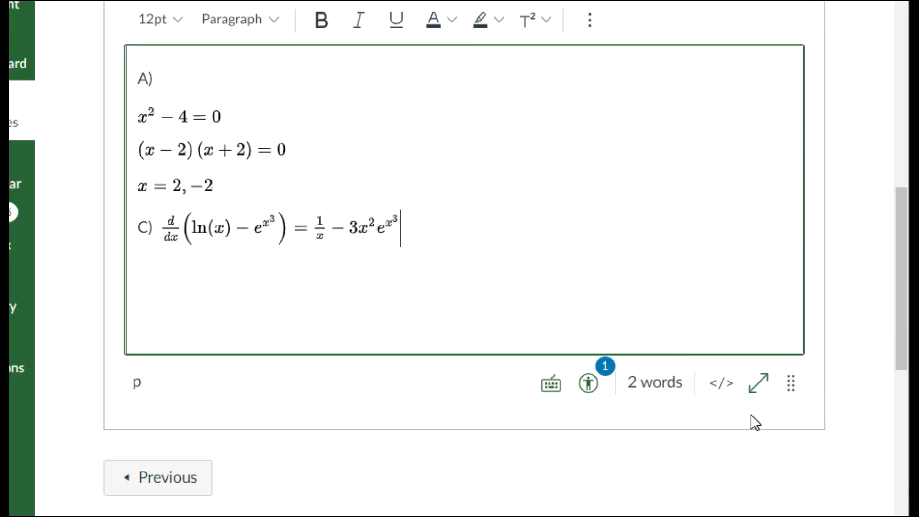
Add a new line labelled D) below part C's equation
{"action": "scroll", "coordinate": [750, 414], "scroll_direction": "up", "scroll_amount": 6}
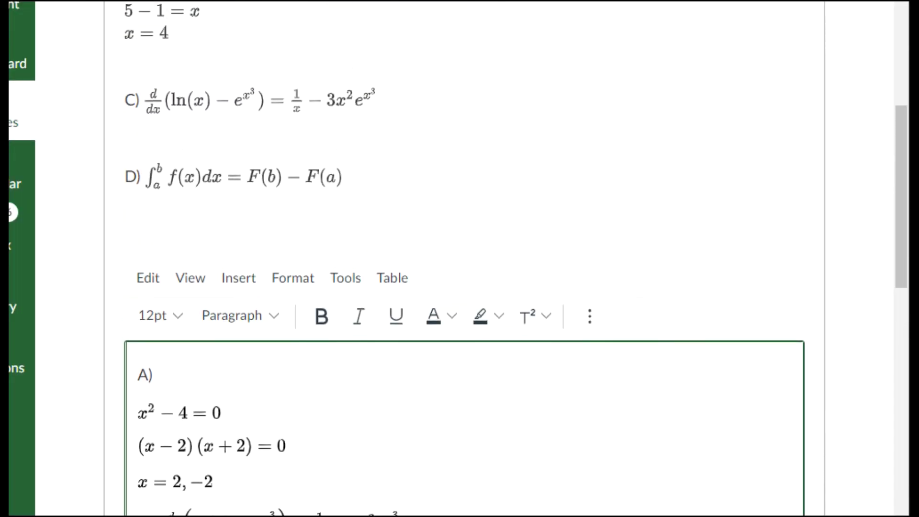
{"action": "scroll", "coordinate": [750, 408], "scroll_direction": "down", "scroll_amount": 2}
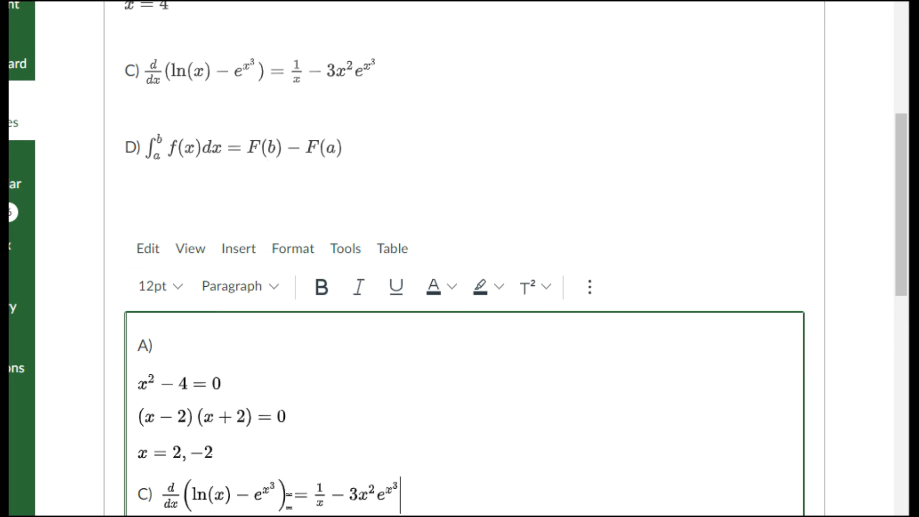
{"action": "left_click", "coordinate": [284, 488]}
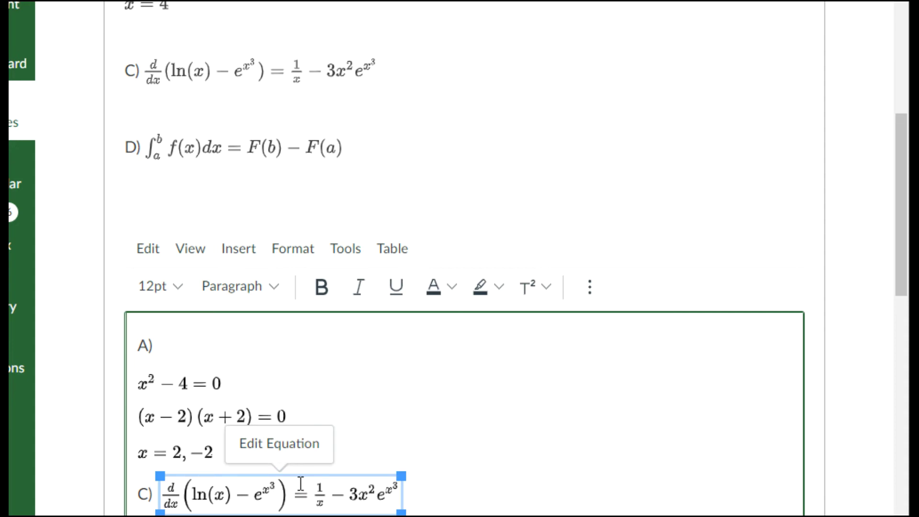
{"action": "scroll", "coordinate": [300, 484], "scroll_direction": "down", "scroll_amount": 2}
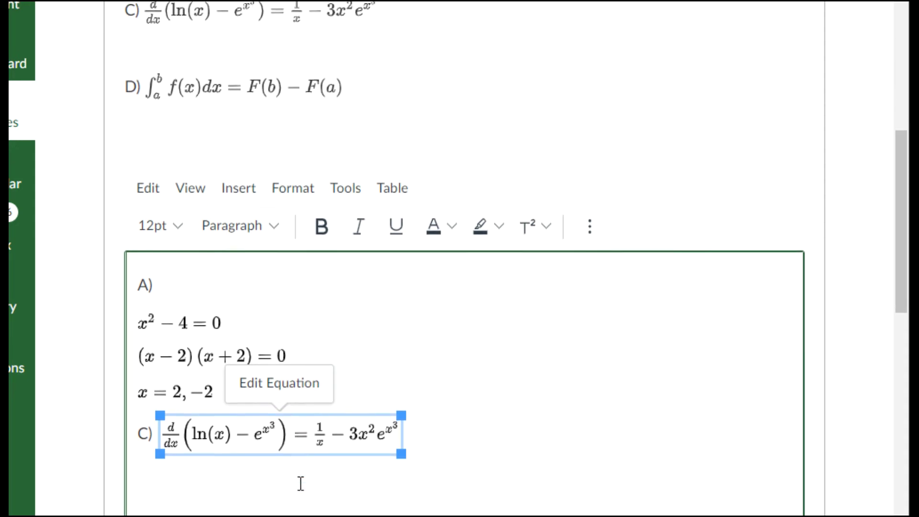
{"action": "left_click", "coordinate": [437, 426]}
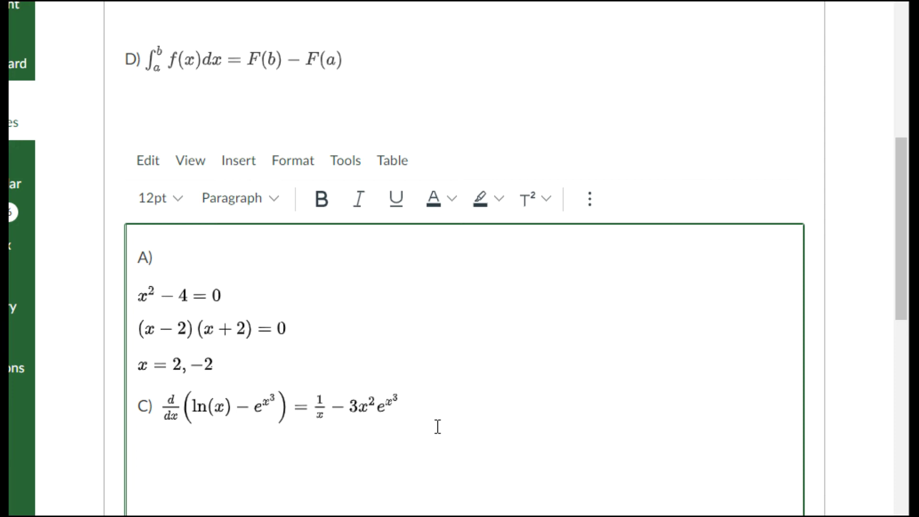
{"action": "key", "text": "Return"}
{"action": "type", "text": "D"}
{"action": "left_click", "coordinate": [586, 212]}
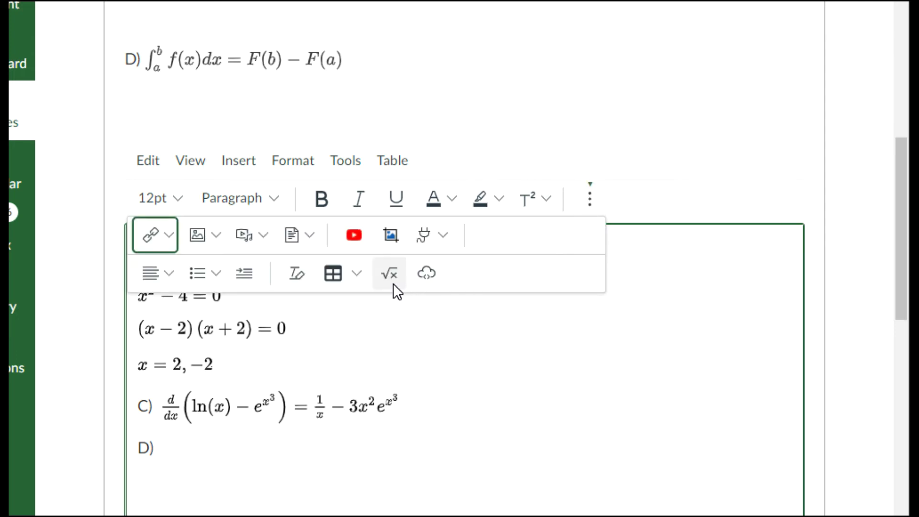
Get a fresh, empty Equation Editor open for the part D equation
{"action": "left_click", "coordinate": [390, 275]}
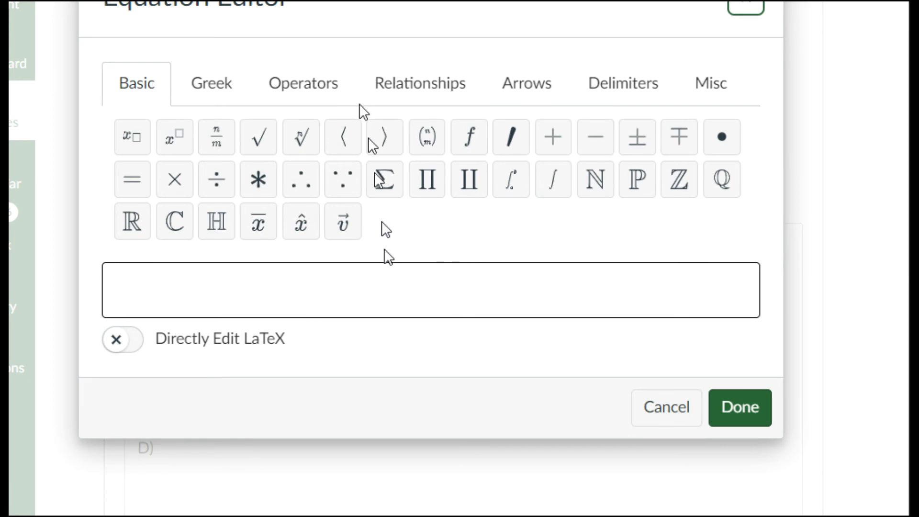
{"action": "left_click", "coordinate": [537, 287]}
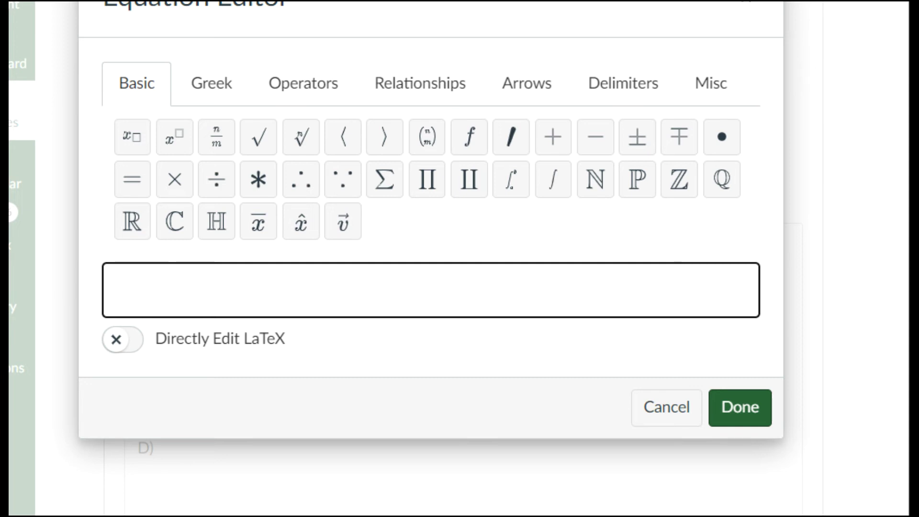
{"action": "left_click", "coordinate": [743, 8]}
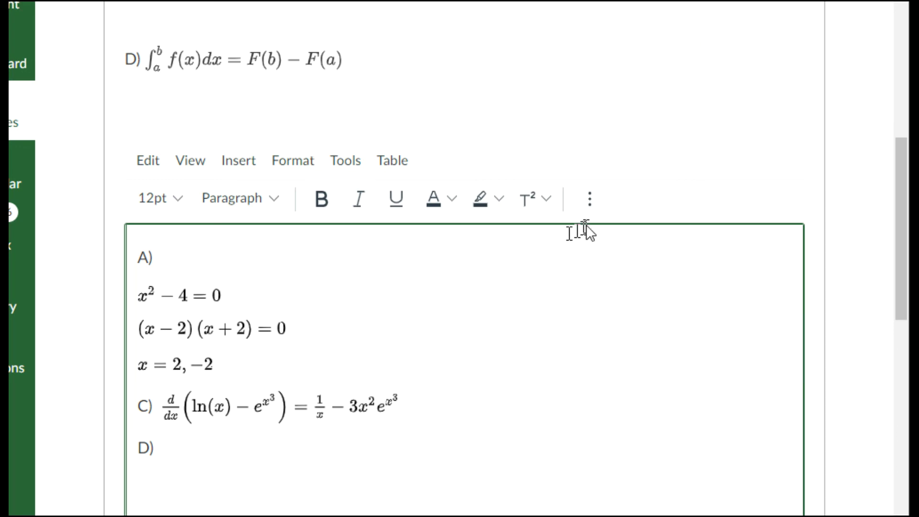
{"action": "left_click", "coordinate": [589, 198]}
{"action": "left_click", "coordinate": [388, 273]}
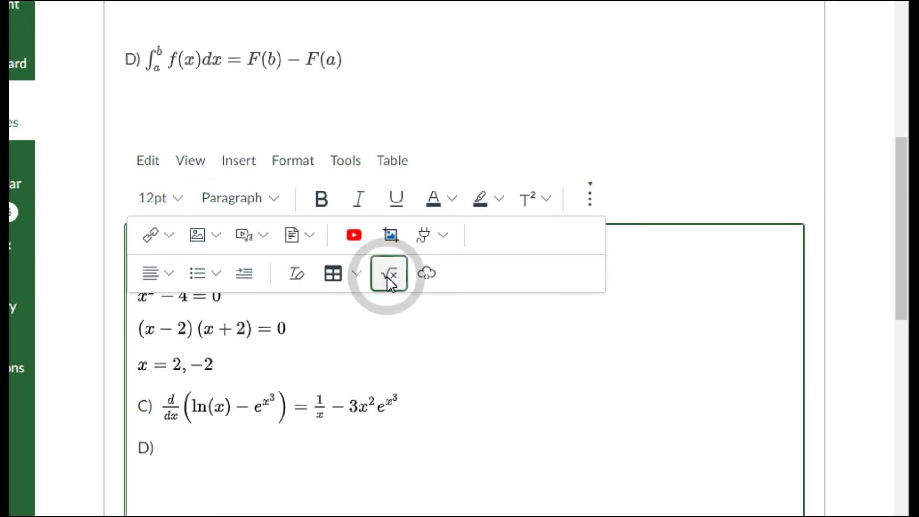
{"action": "left_click", "coordinate": [397, 296]}
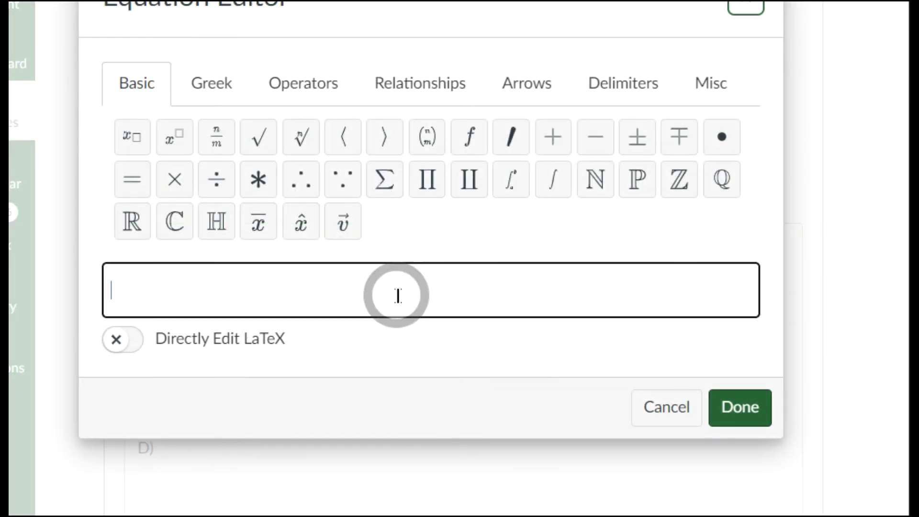
{"action": "left_click", "coordinate": [518, 194]}
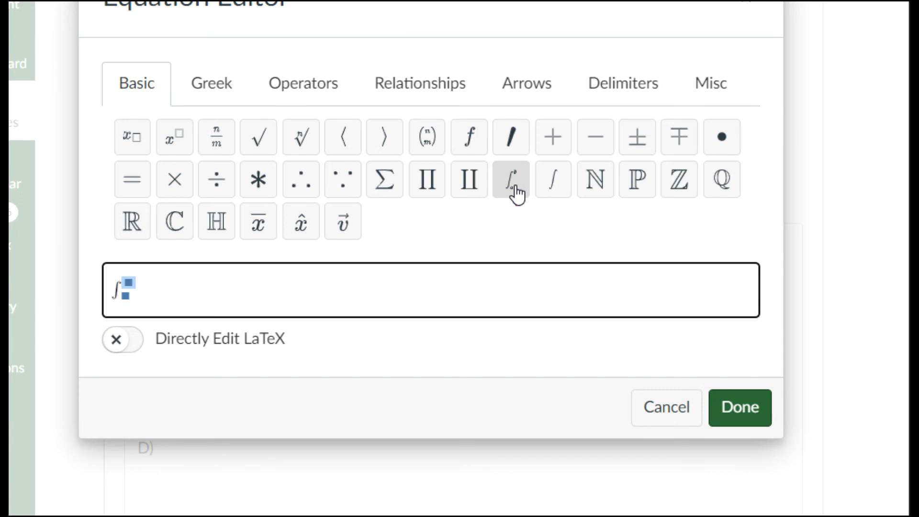
{"action": "key", "text": "Left"}
{"action": "key", "text": "Delete"}
{"action": "type", "text": "fffffffffff"}
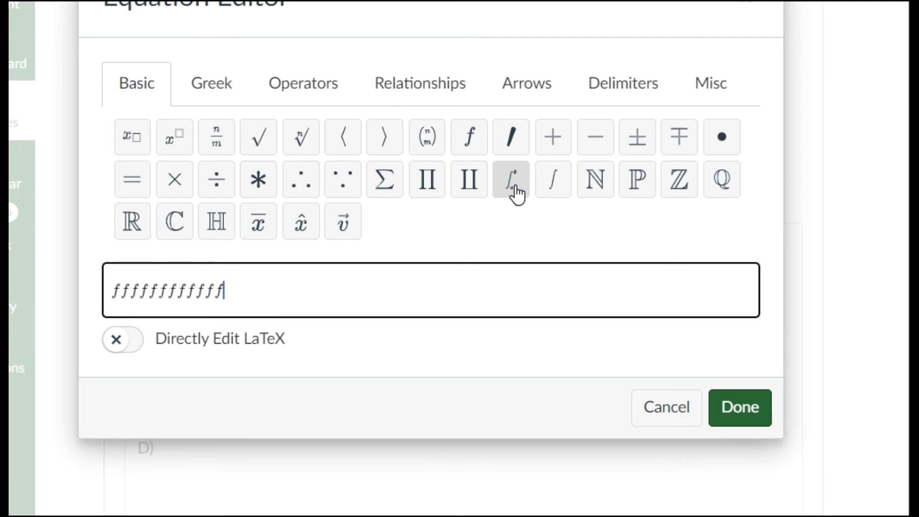
{"action": "left_click", "coordinate": [549, 184]}
{"action": "left_click", "coordinate": [549, 185]}
{"action": "left_click", "coordinate": [549, 184]}
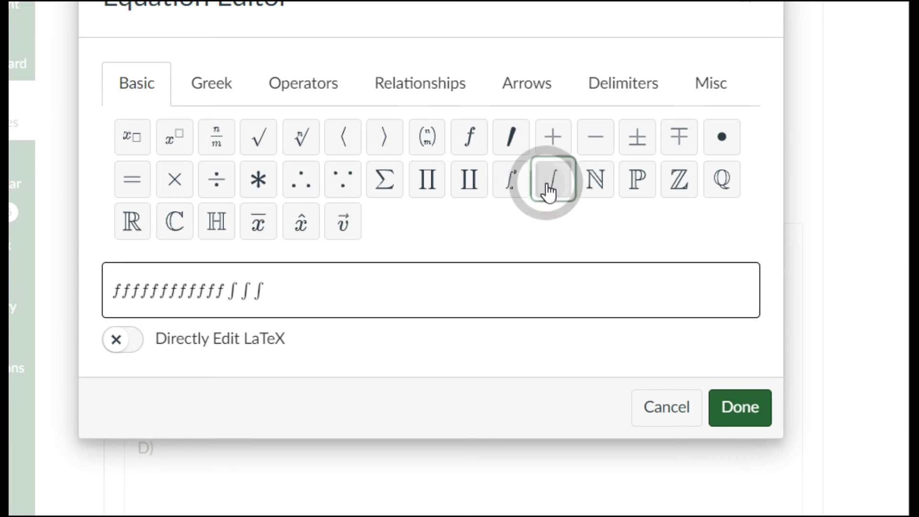
{"action": "left_click", "coordinate": [549, 184]}
{"action": "left_click", "coordinate": [549, 184]}
{"action": "left_click", "coordinate": [549, 184]}
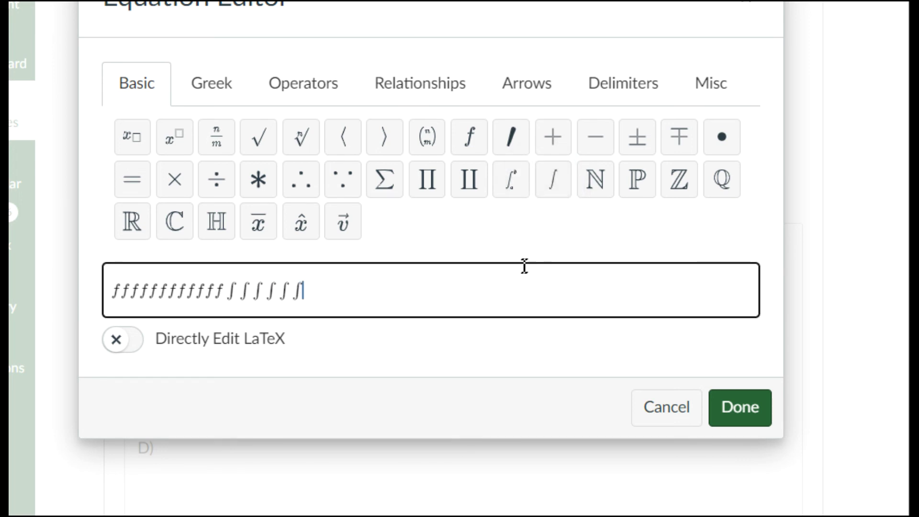
{"action": "key", "text": "BackSpace"}
{"action": "key", "text": "BackSpace"}
{"action": "key", "text": "BackSpace"}
{"action": "key", "text": "BackSpace"}
{"action": "key", "text": "BackSpace"}
{"action": "key", "text": "BackSpace"}
{"action": "key", "text": "BackSpace"}
{"action": "key", "text": "BackSpace"}
{"action": "key", "text": "BackSpace"}
{"action": "key", "text": "BackSpace"}
{"action": "key", "text": "BackSpace"}
{"action": "key", "text": "BackSpace"}
{"action": "key", "text": "BackSpace"}
{"action": "key", "text": "BackSpace"}
{"action": "key", "text": "BackSpace"}
{"action": "key", "text": "BackSpace"}
{"action": "key", "text": "BackSpace"}
{"action": "key", "text": "BackSpace"}
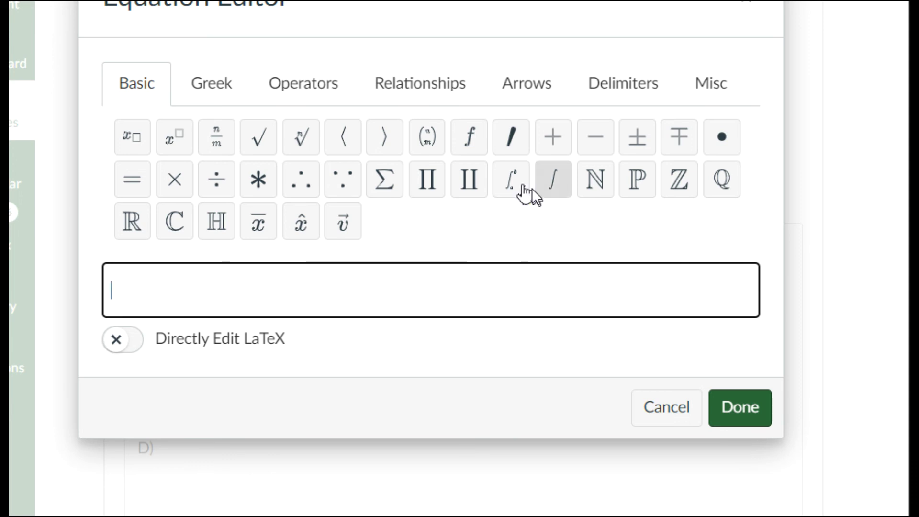
{"action": "left_click", "coordinate": [511, 181]}
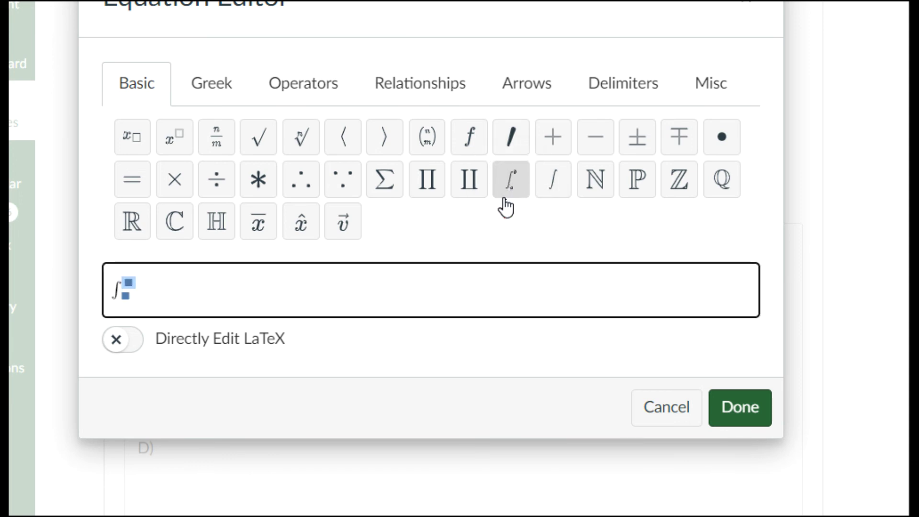
Enter the integral from a to b of f(x) = F(b) − F(a) and insert it after D)
{"action": "type", "text": "b"}
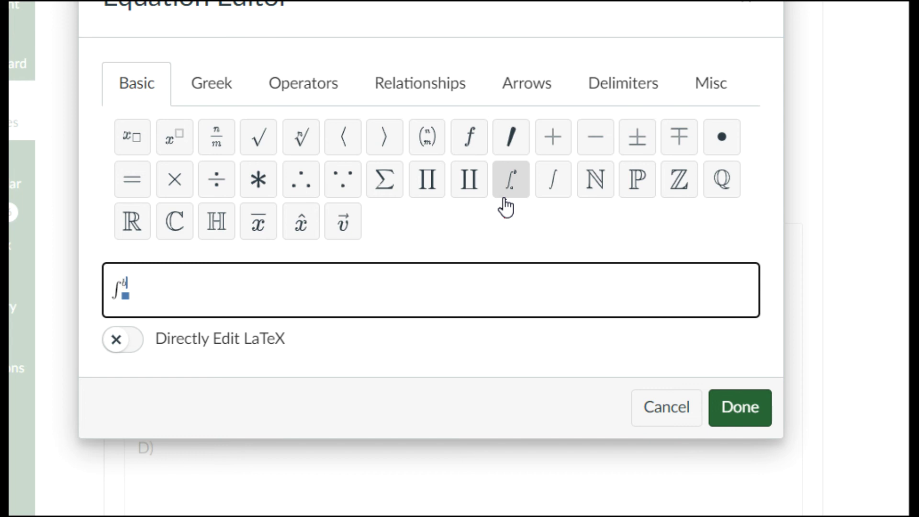
{"action": "key", "text": "Down"}
{"action": "type", "text": "a"}
{"action": "key", "text": "Right"}
{"action": "type", "text": "f(x)"}
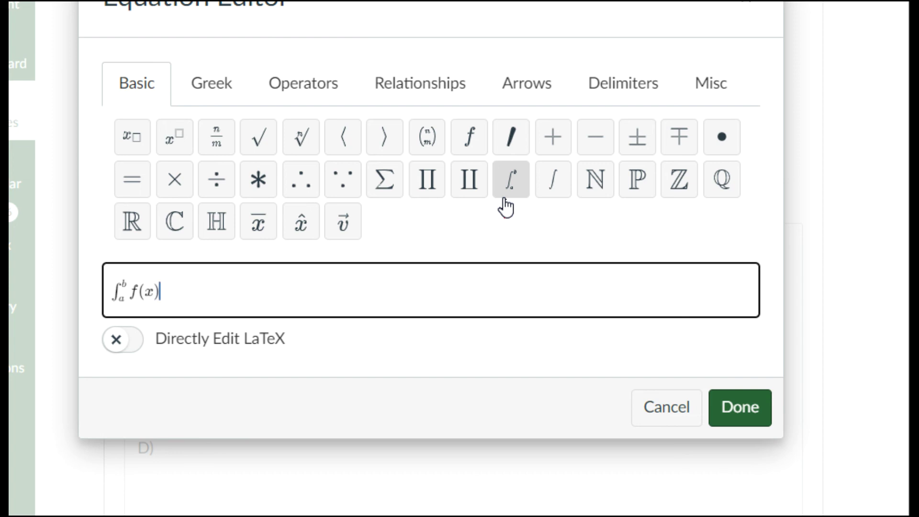
{"action": "type", "text": "=F(b) −"}
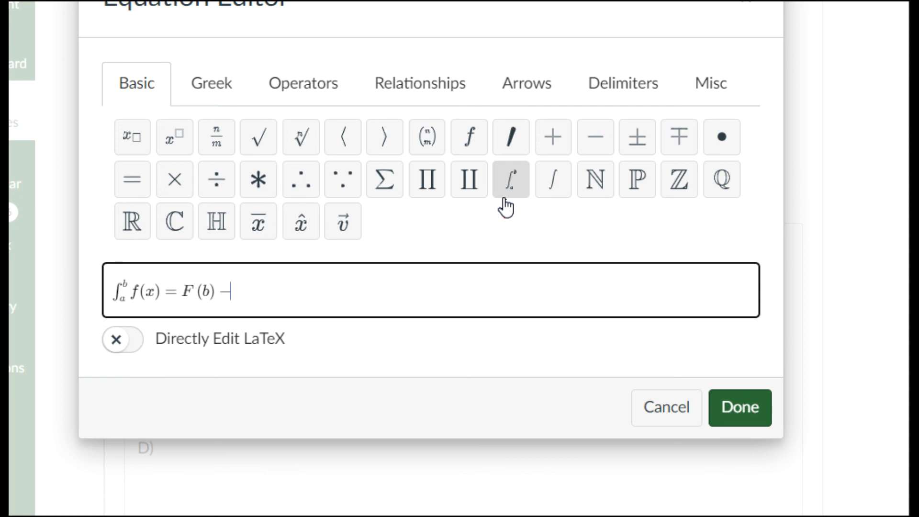
{"action": "type", "text": "-F"}
{"action": "type", "text": "("}
{"action": "type", "text": "a"}
{"action": "left_click", "coordinate": [759, 416]}
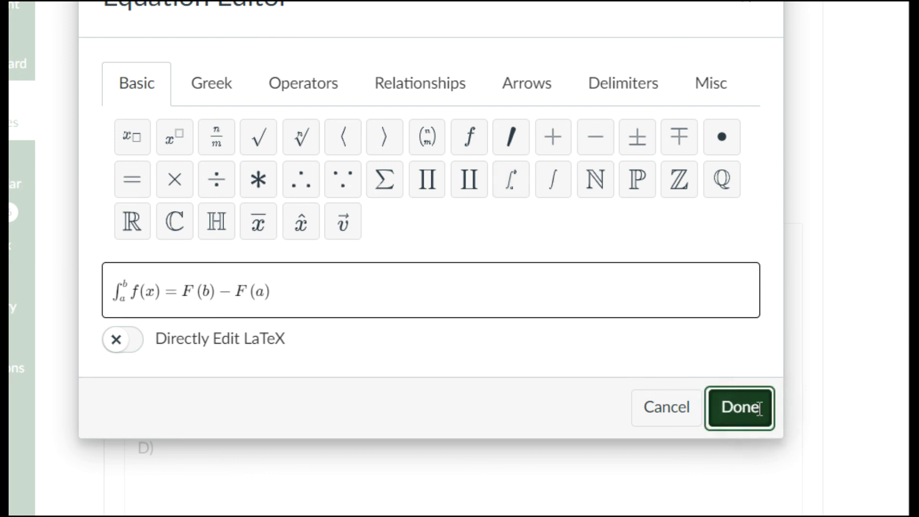
{"action": "scroll", "coordinate": [747, 404], "scroll_direction": "down", "scroll_amount": 4}
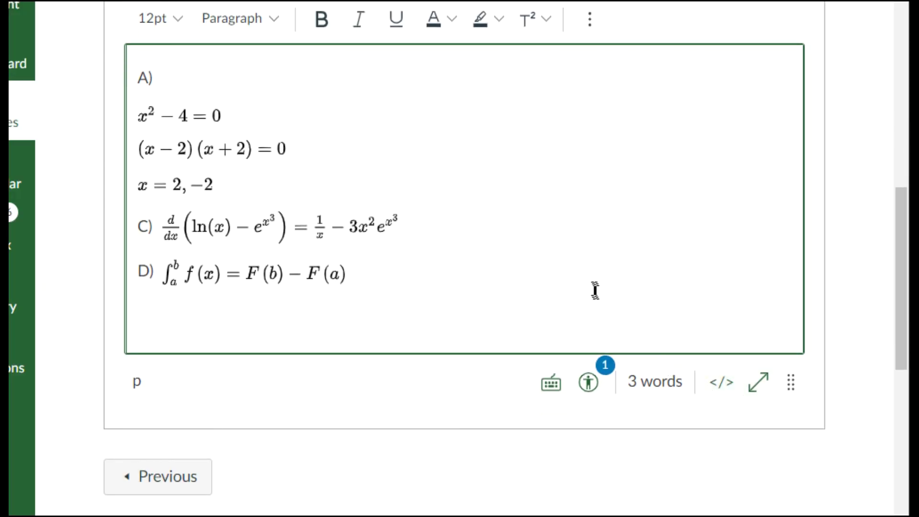
{"action": "scroll", "coordinate": [595, 289], "scroll_direction": "up", "scroll_amount": 2}
{"action": "scroll", "coordinate": [595, 289], "scroll_direction": "up", "scroll_amount": 2}
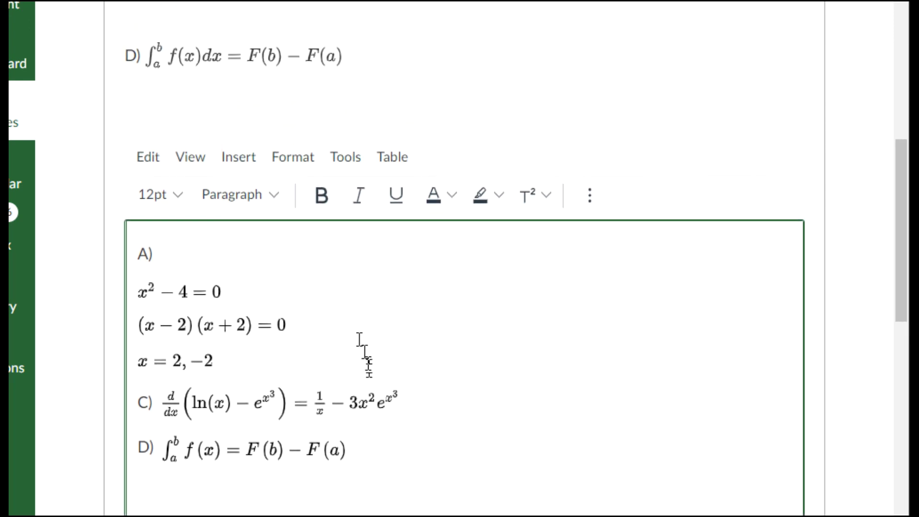
{"action": "left_click", "coordinate": [307, 446]}
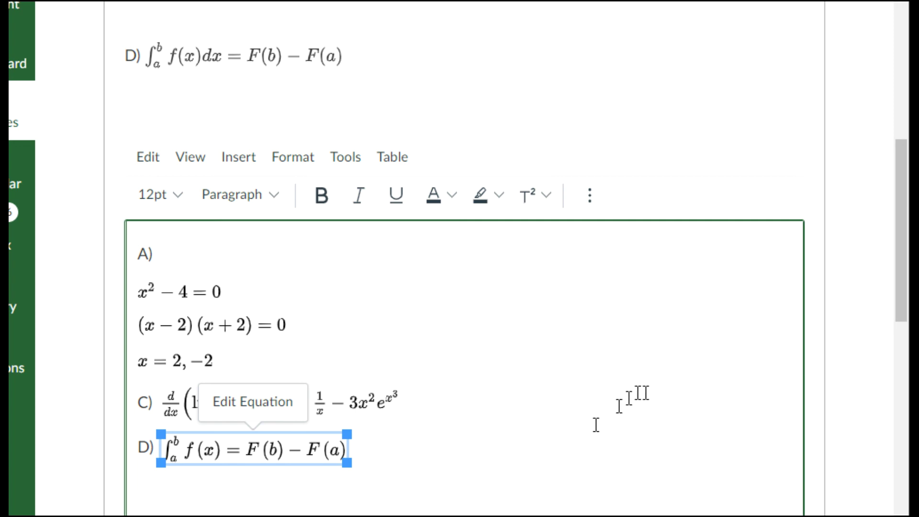
{"action": "left_click", "coordinate": [563, 443]}
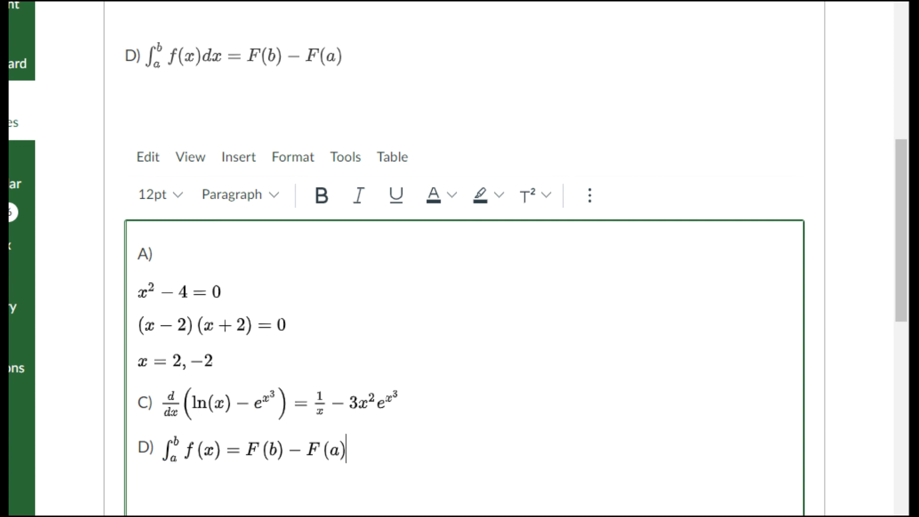